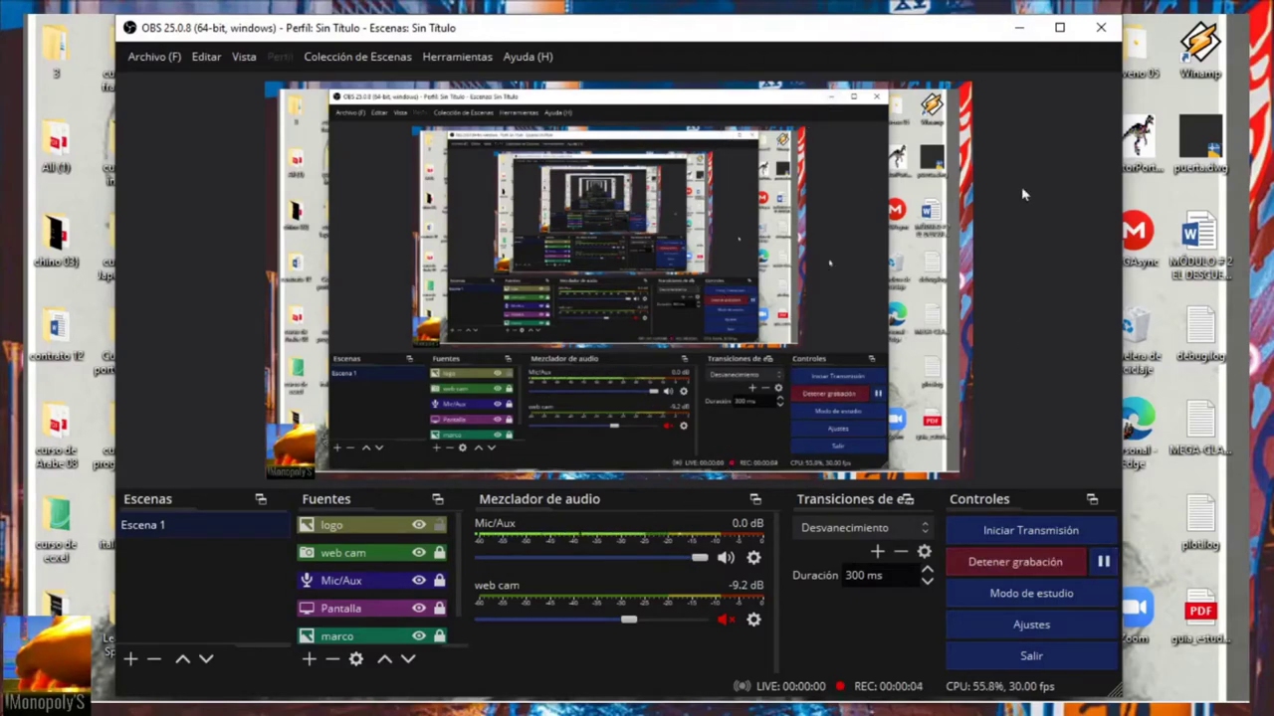
Minimize OBS and the VSE_Transform_Tools GitHub browser window to clear the desktop
{"action": "left_click", "coordinate": [1030, 34]}
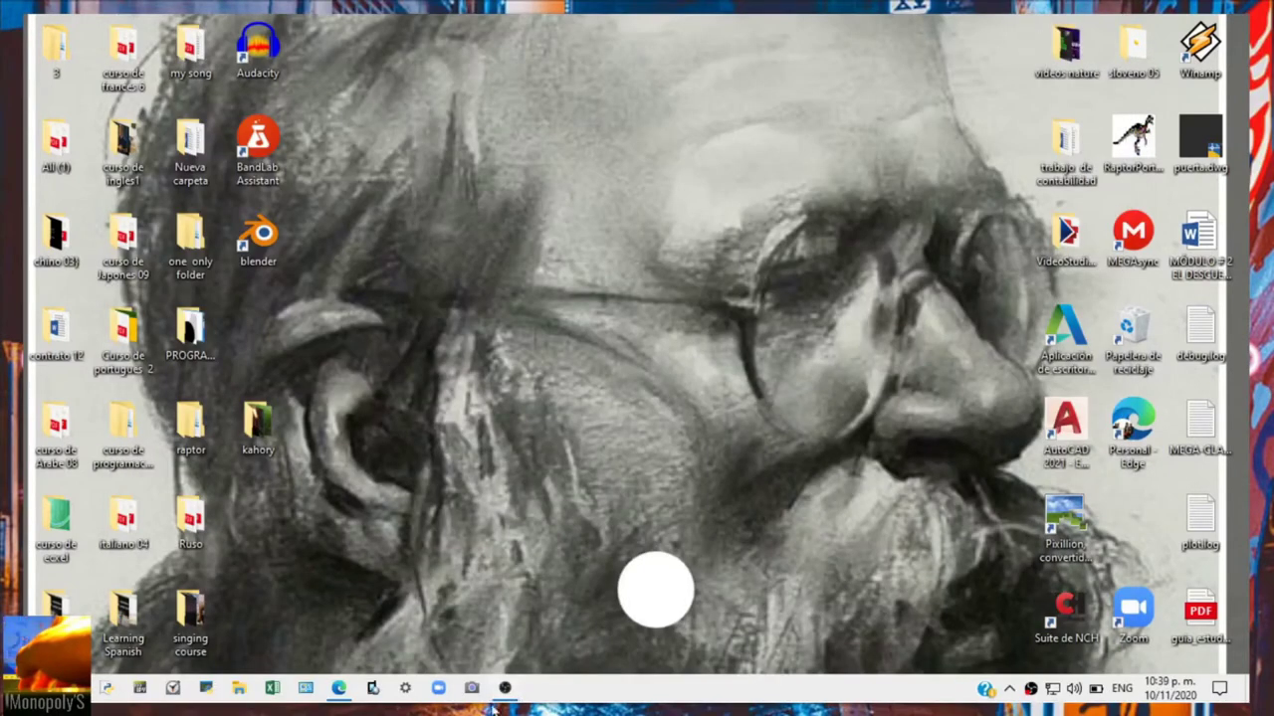
{"action": "left_click", "coordinate": [338, 696]}
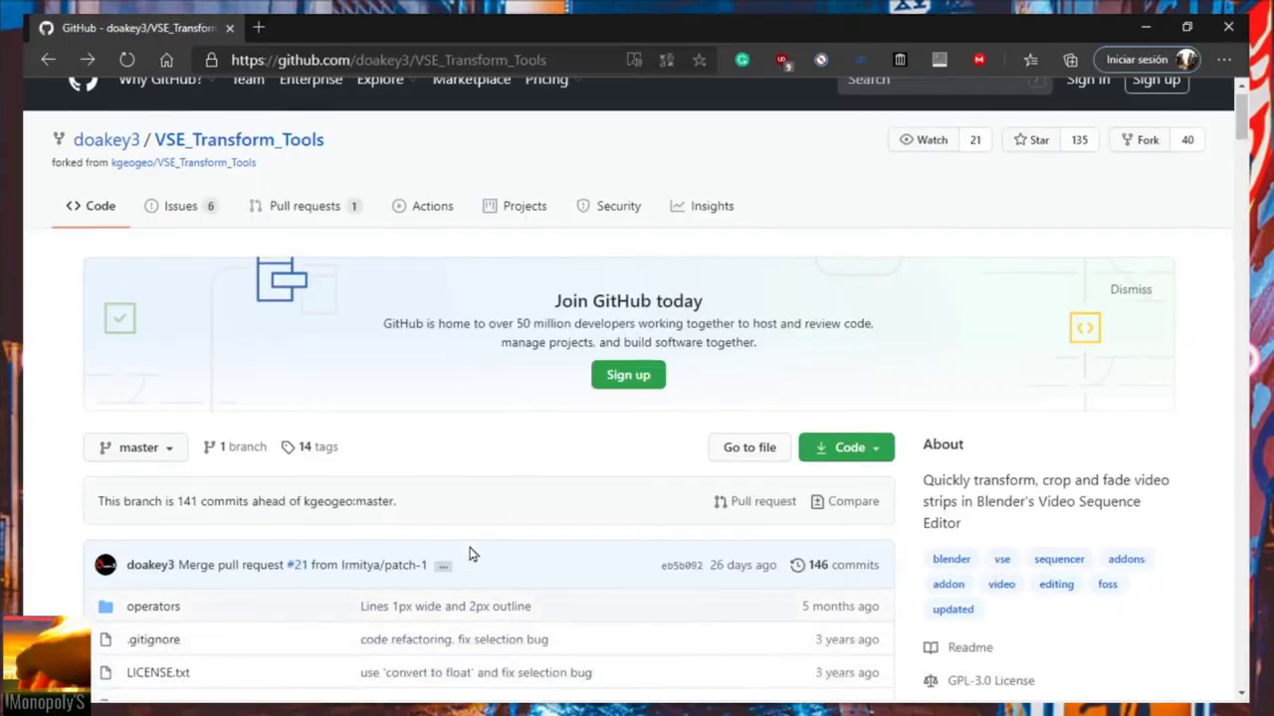
{"action": "scroll", "coordinate": [469, 554], "scroll_direction": "down", "scroll_amount": 1}
{"action": "scroll", "coordinate": [893, 339], "scroll_direction": "down", "scroll_amount": 1}
{"action": "scroll", "coordinate": [893, 338], "scroll_direction": "up", "scroll_amount": 1}
{"action": "left_click", "coordinate": [1145, 27]}
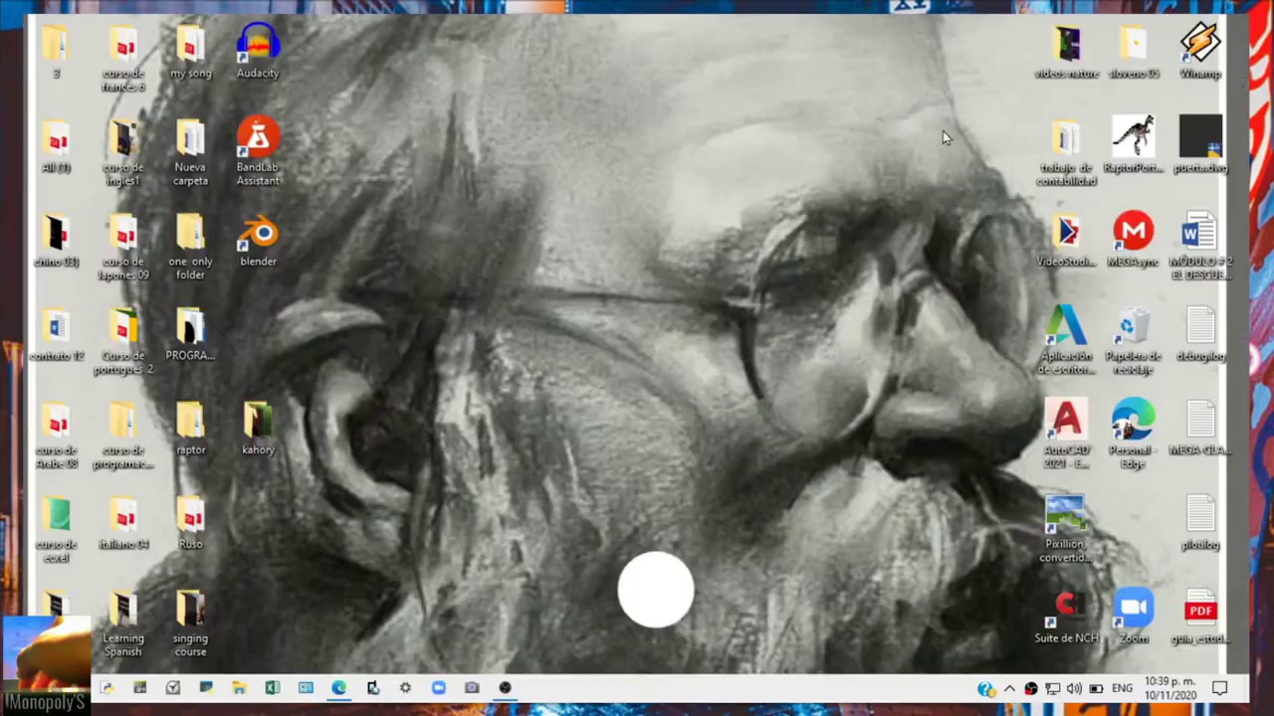
Launch Blender from its desktop icon and minimize OBS to reveal the splash screen
{"action": "double_click", "coordinate": [275, 245]}
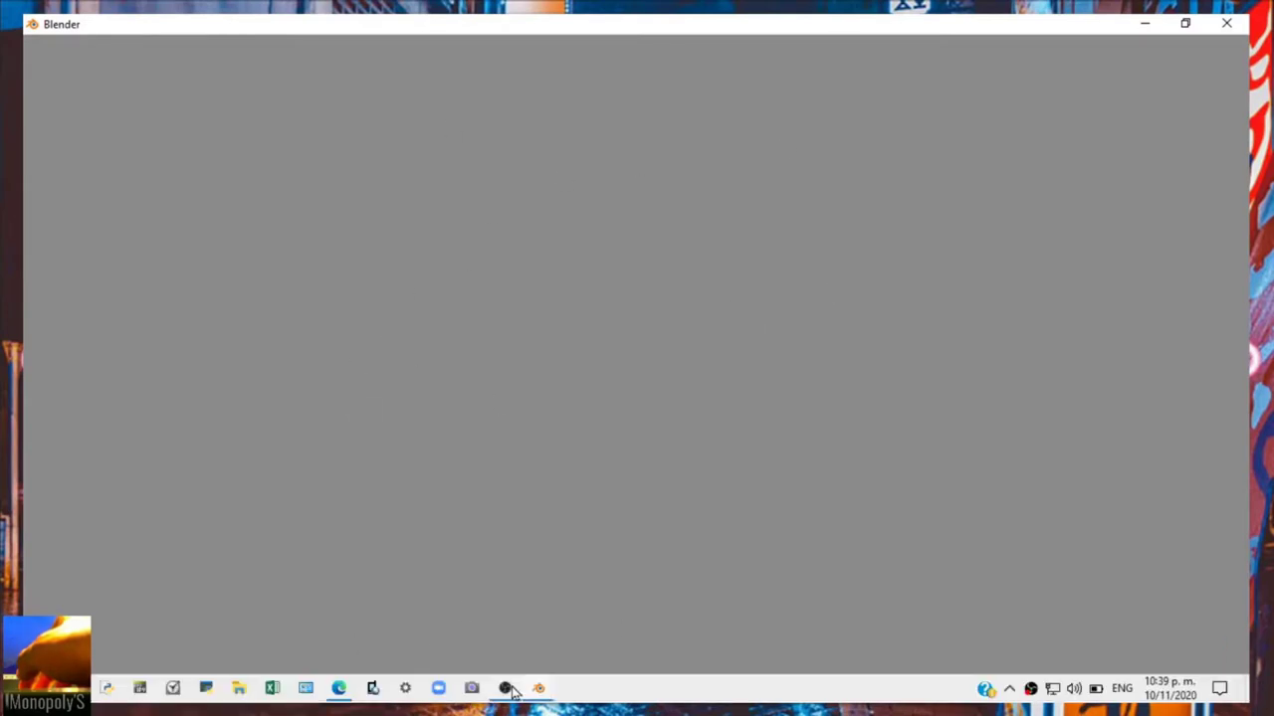
{"action": "left_click", "coordinate": [505, 688]}
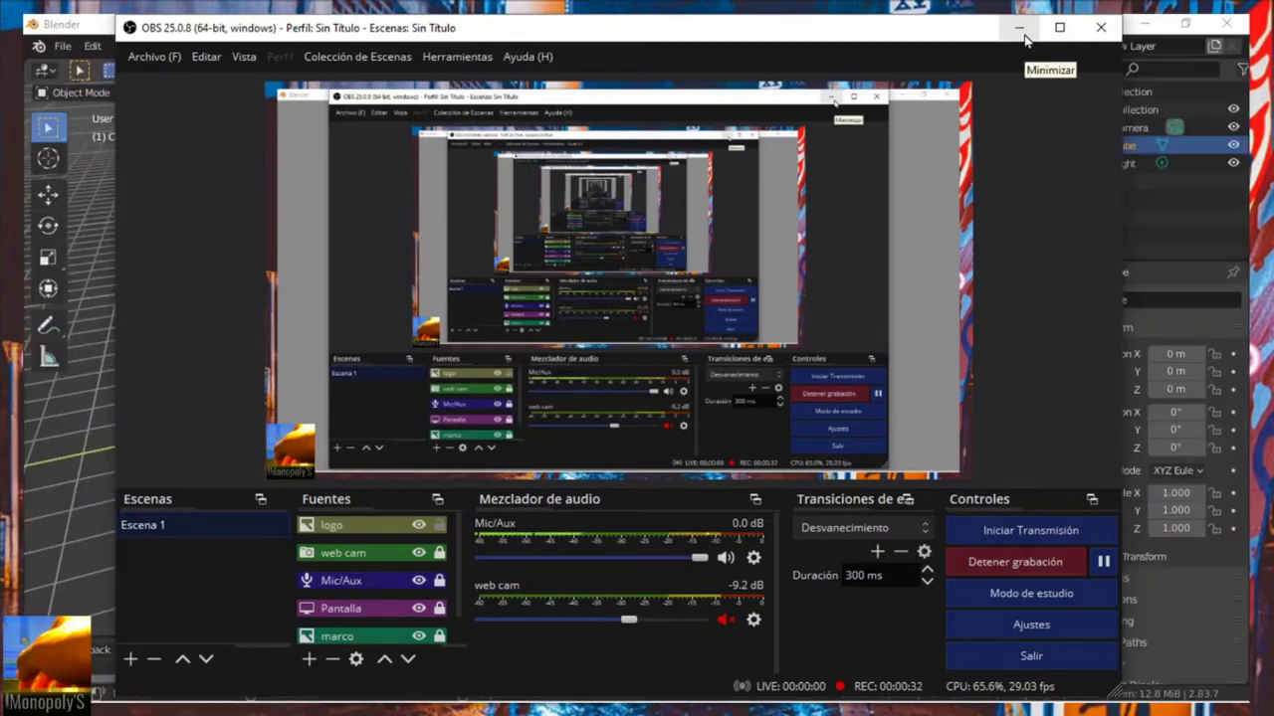
{"action": "left_click", "coordinate": [1022, 33]}
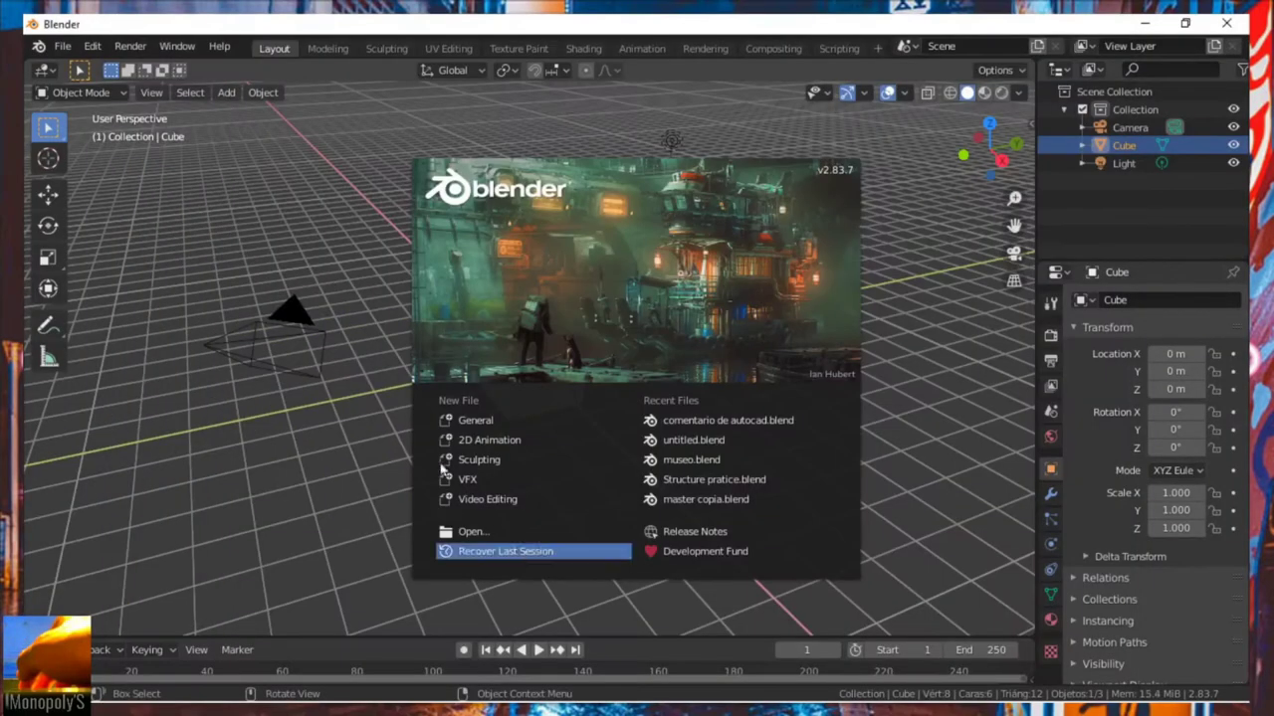
Open comentario de autocad.blend from Recent Files and select the IMPORTAR AUTOCAD text strip
{"action": "left_click", "coordinate": [705, 422]}
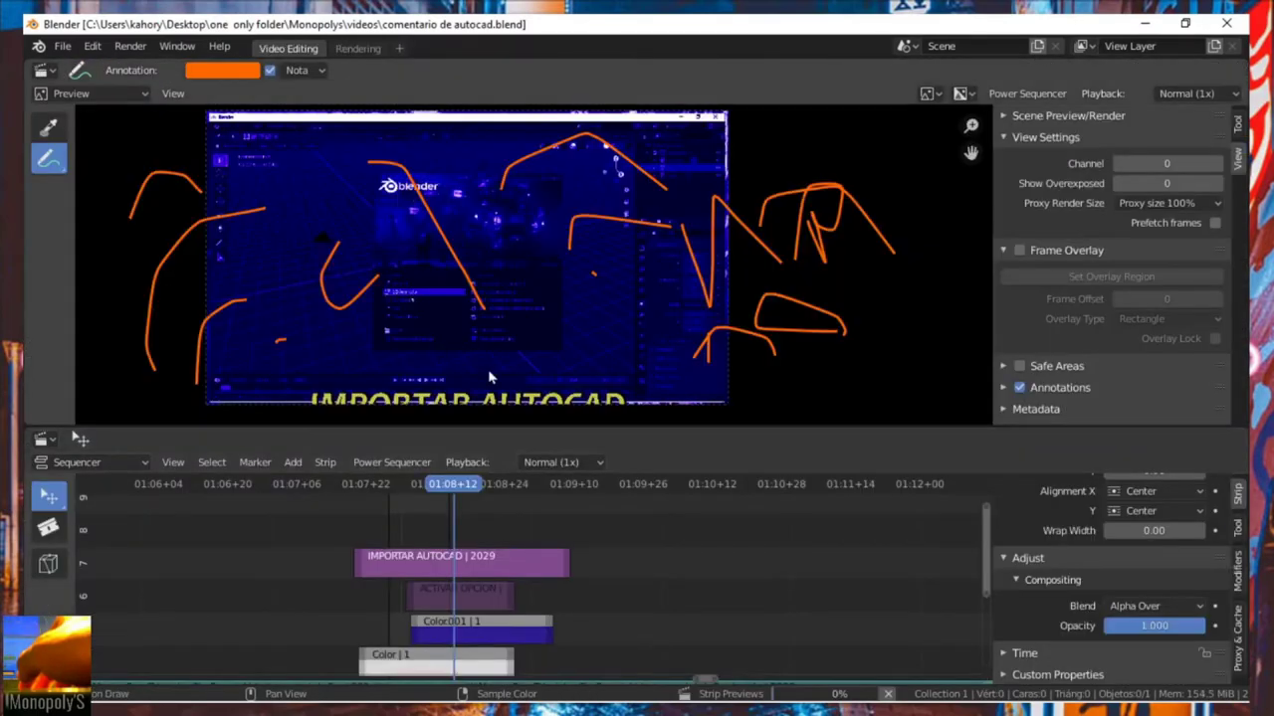
{"action": "scroll", "coordinate": [489, 377], "scroll_direction": "down", "scroll_amount": 2, "text": "shift"}
{"action": "scroll", "coordinate": [478, 369], "scroll_direction": "down", "scroll_amount": 1}
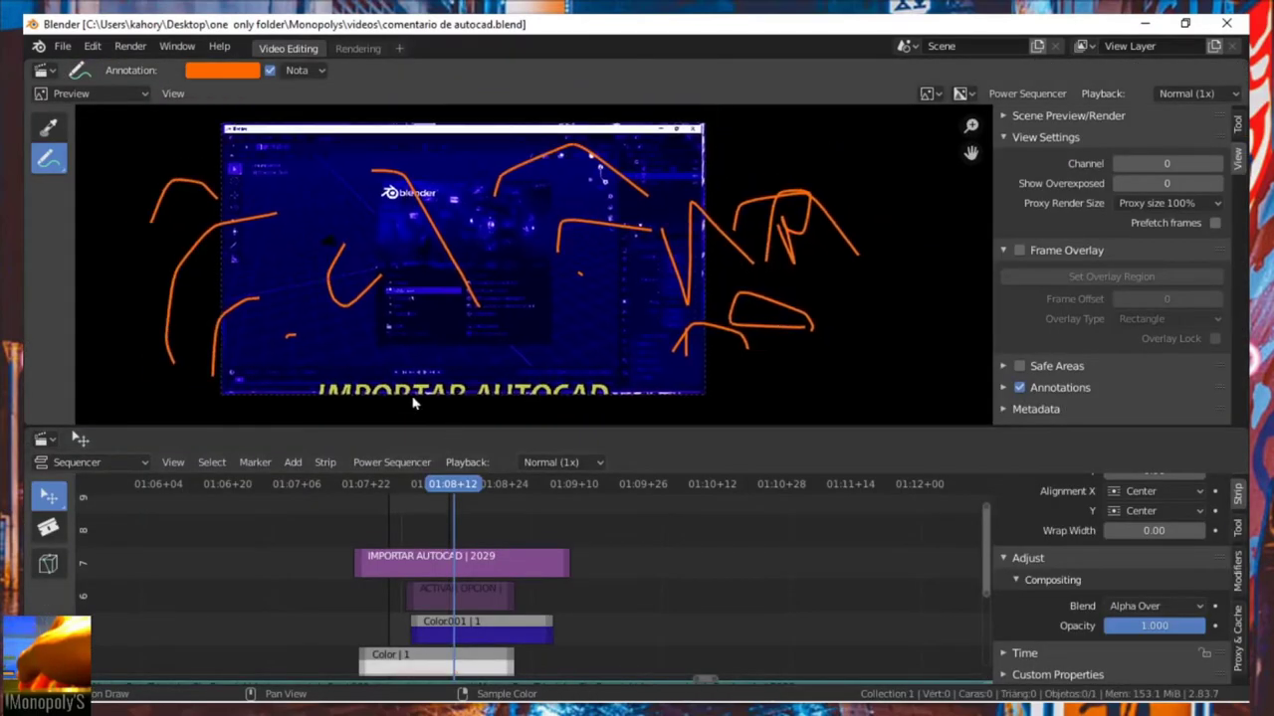
{"action": "scroll", "coordinate": [413, 402], "scroll_direction": "up", "scroll_amount": 2}
{"action": "scroll", "coordinate": [414, 402], "scroll_direction": "down", "scroll_amount": 1, "text": "shift"}
{"action": "scroll", "coordinate": [428, 418], "scroll_direction": "down", "scroll_amount": 1, "text": "shift"}
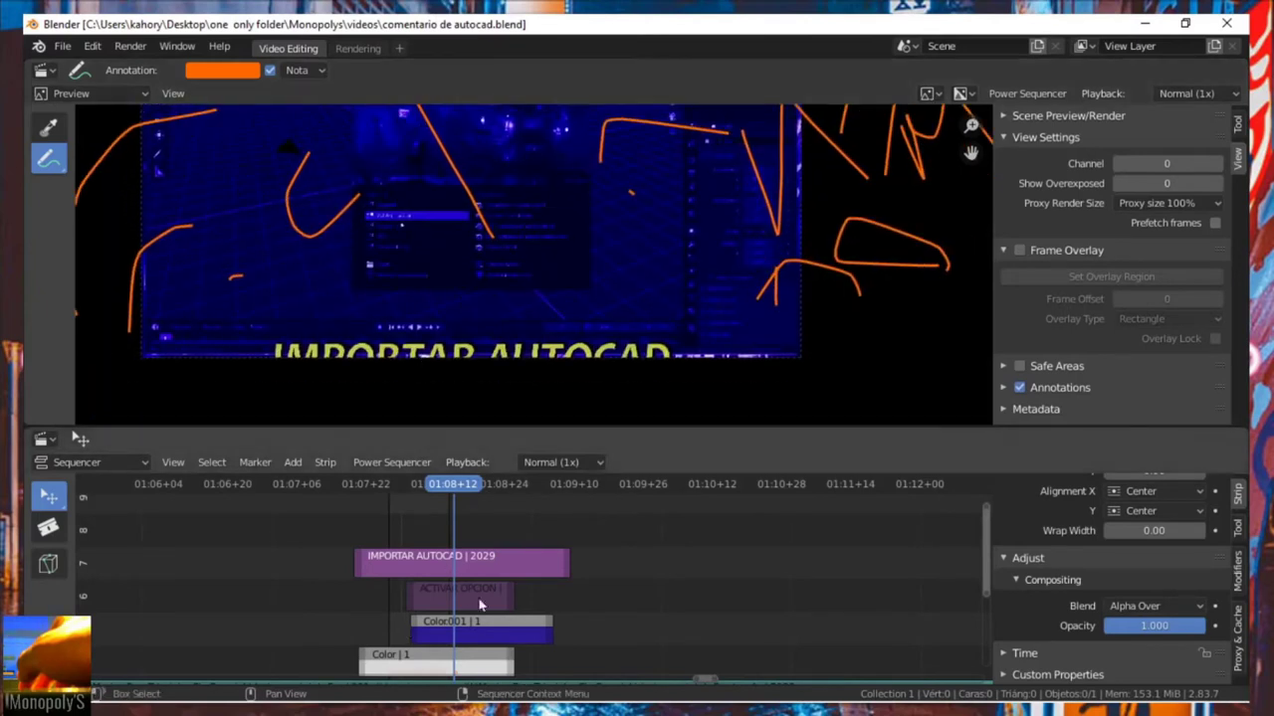
{"action": "left_click", "coordinate": [485, 563]}
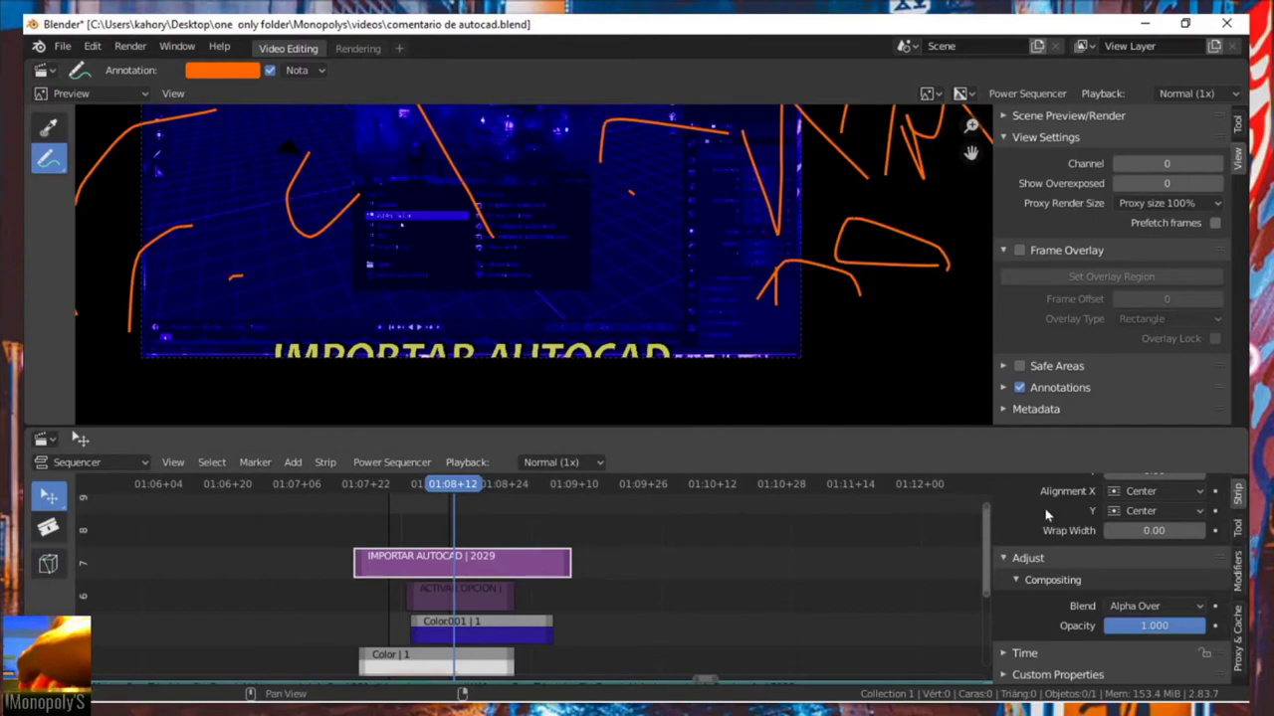
Move the IMPORTAR AUTOCAD text from Location 0.50, 0.00 to X 0.72, Y 0.20
{"action": "scroll", "coordinate": [1144, 557], "scroll_direction": "up", "scroll_amount": 2}
{"action": "scroll", "coordinate": [1144, 557], "scroll_direction": "up", "scroll_amount": 3}
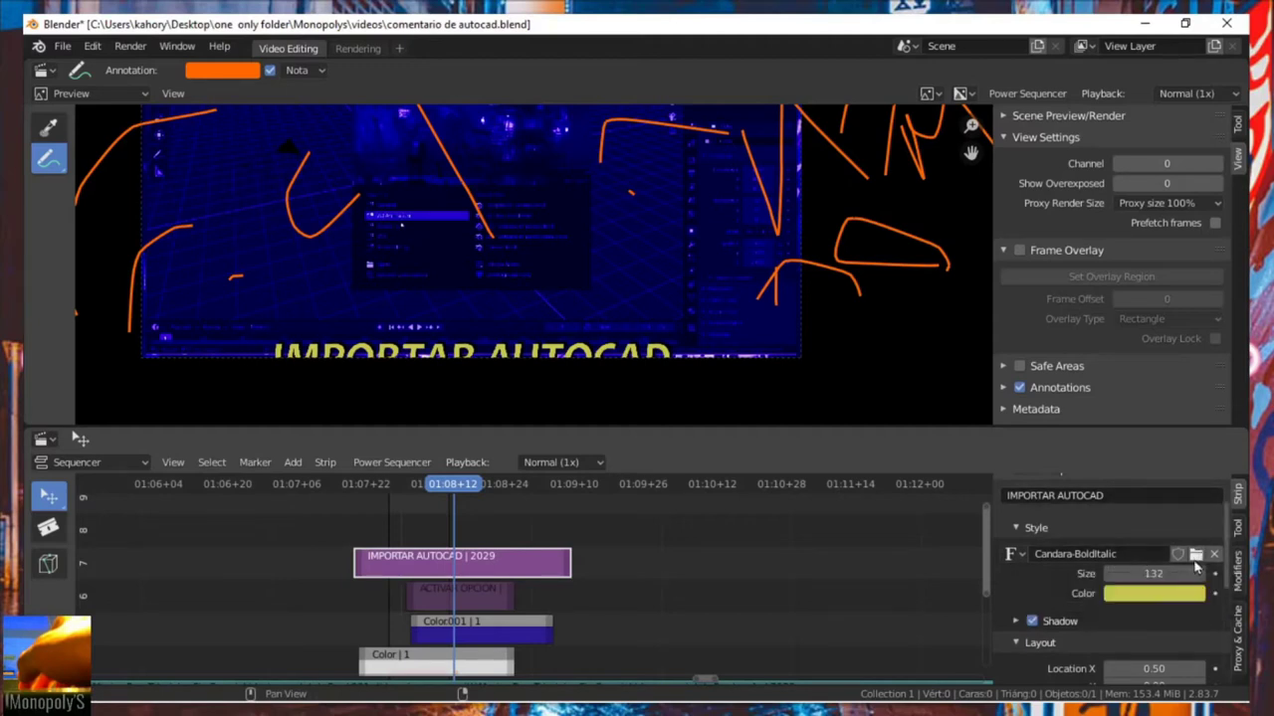
{"action": "scroll", "coordinate": [1165, 575], "scroll_direction": "down", "scroll_amount": 2}
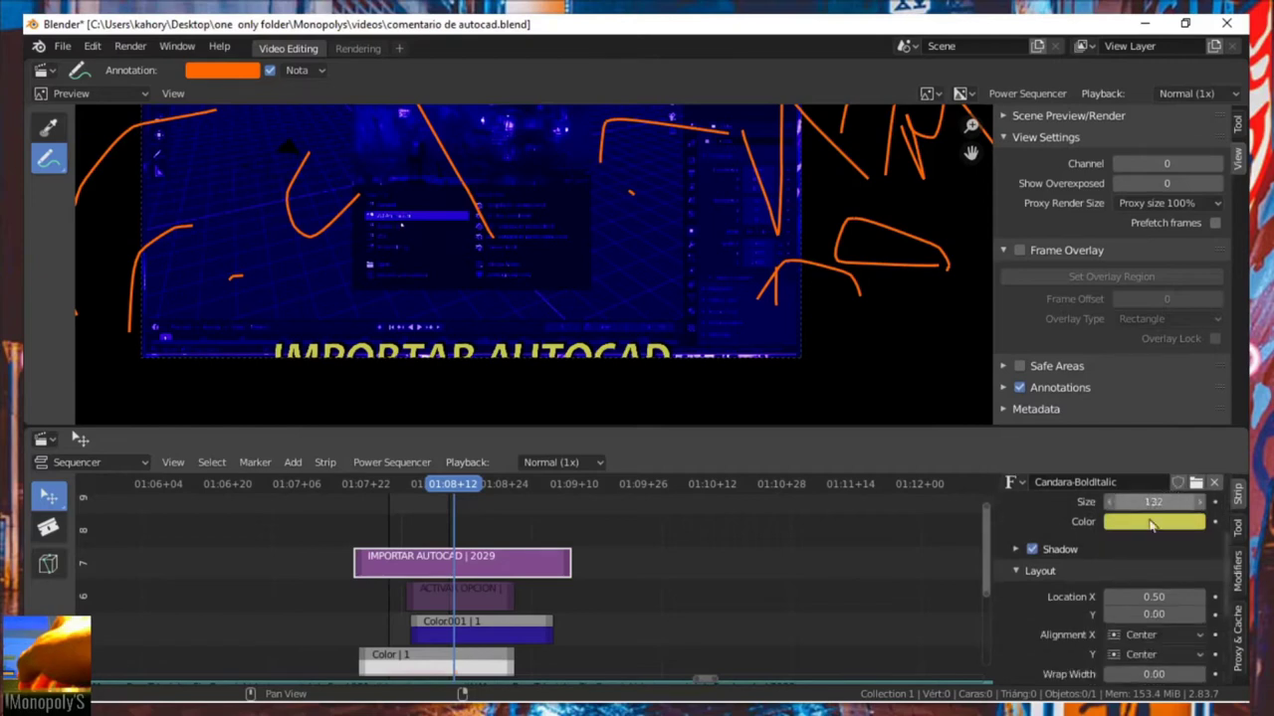
{"action": "scroll", "coordinate": [1154, 526], "scroll_direction": "down", "scroll_amount": 1}
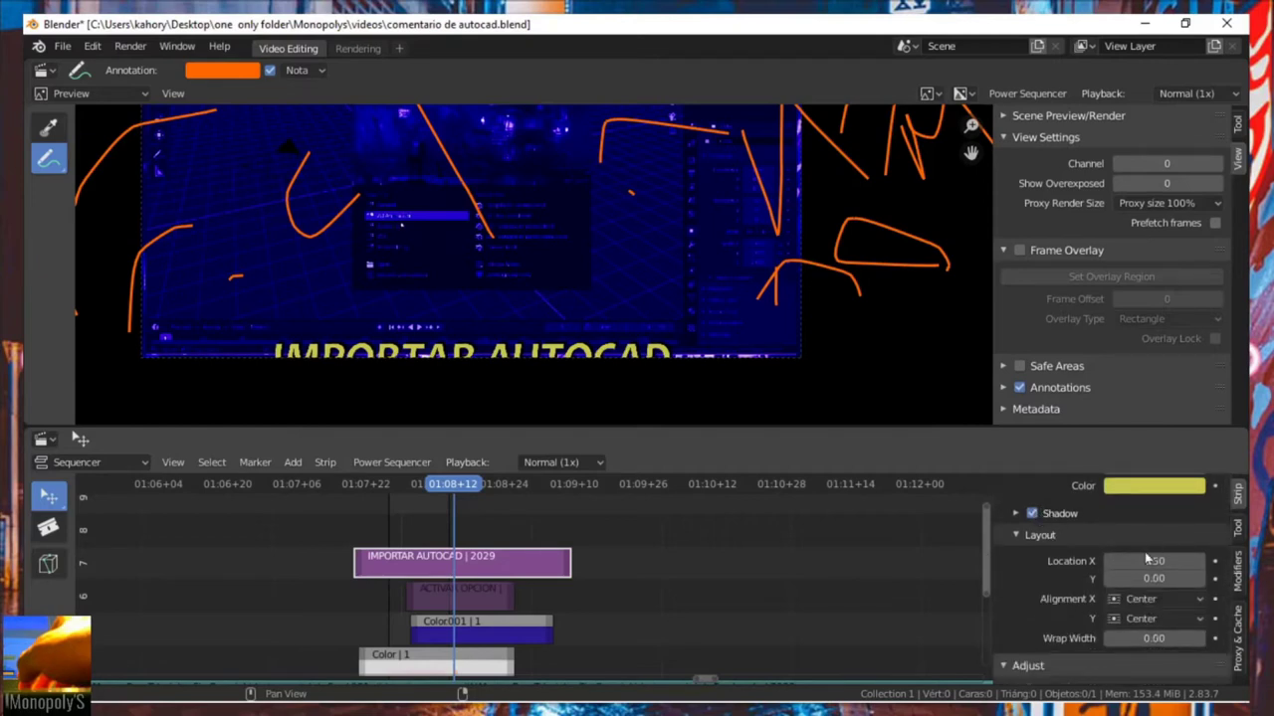
{"action": "mouse_move", "coordinate": [1153, 561]}
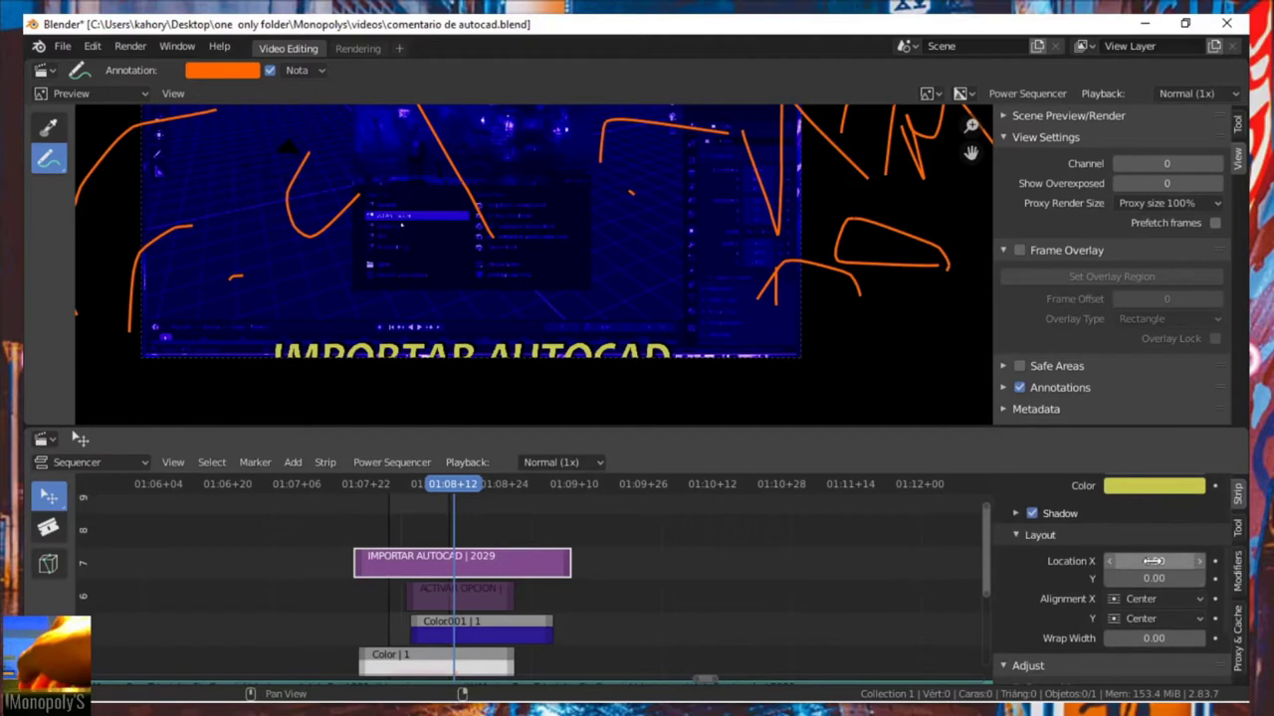
{"action": "mouse_move", "coordinate": [1153, 562]}
{"action": "left_mouse_down"}
{"action": "mouse_move", "coordinate": [1164, 561]}
{"action": "mouse_move", "coordinate": [1148, 580]}
{"action": "left_mouse_up"}
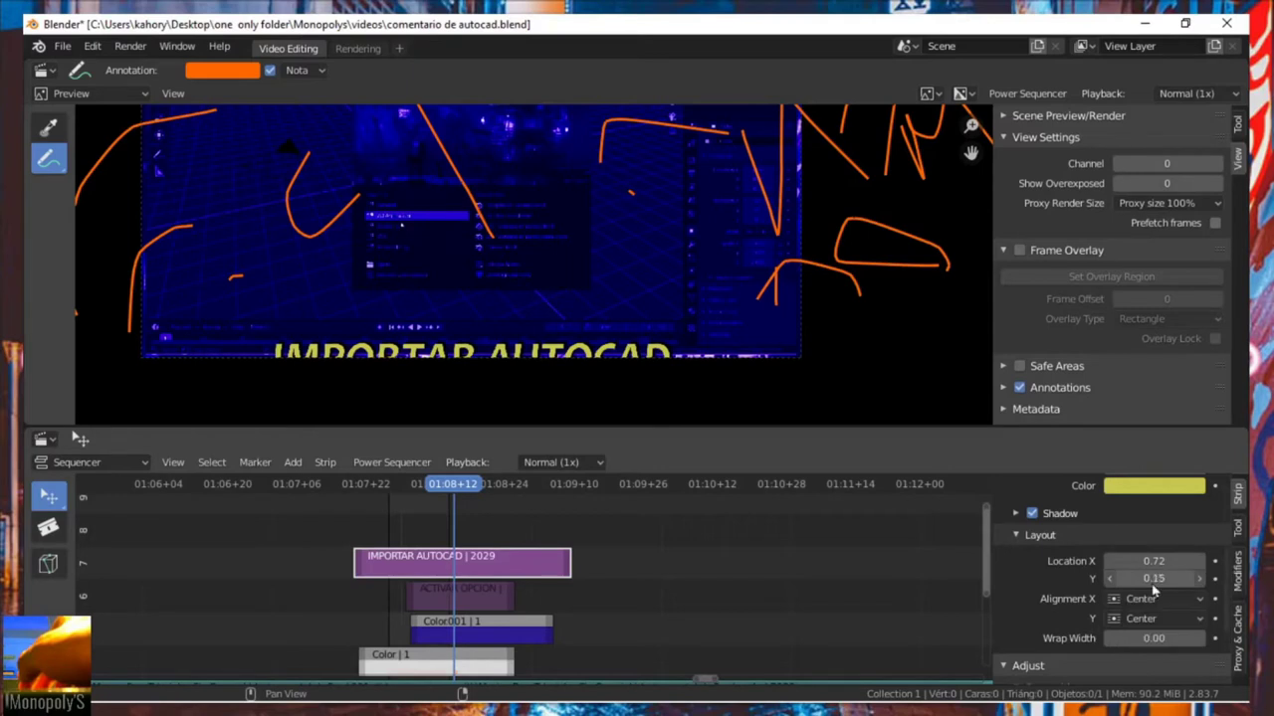
{"action": "left_click_drag", "start_coordinate": [966, 561], "coordinate": [602, 591]}
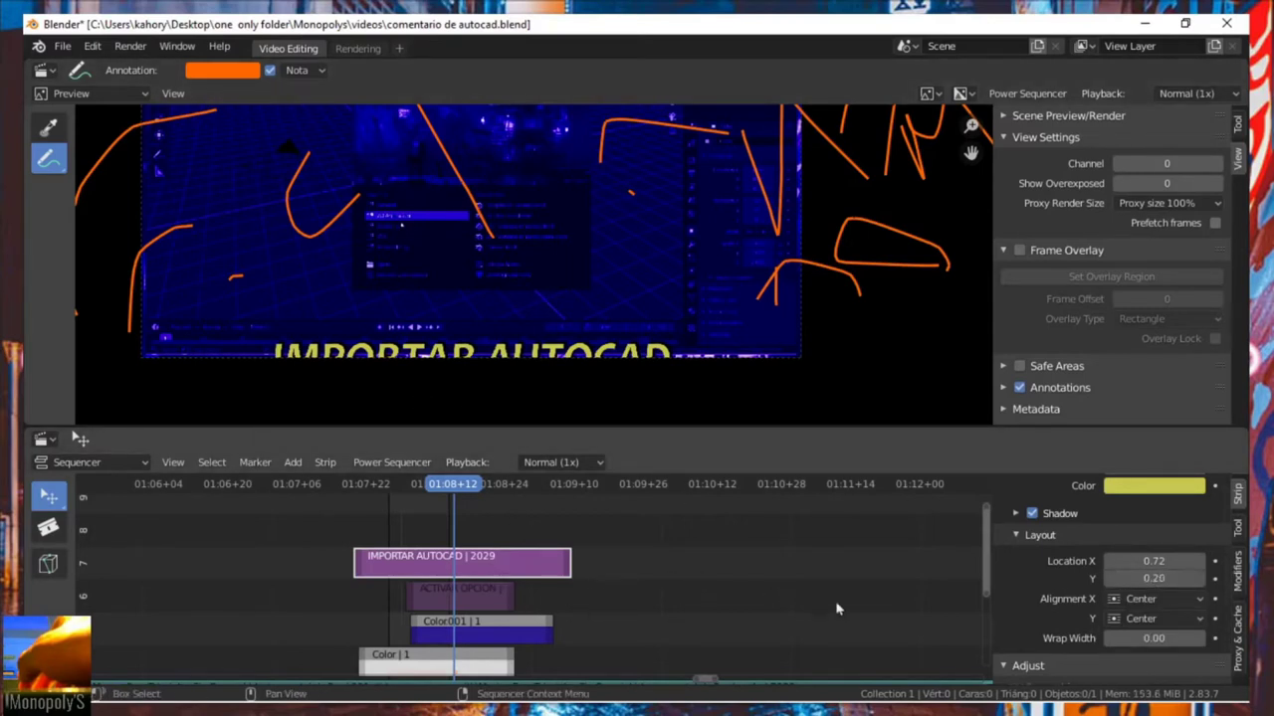
Save comentario de autocad.blend, redo the undone annotation strokes, and minimize Blender
{"action": "left_click", "coordinate": [62, 47]}
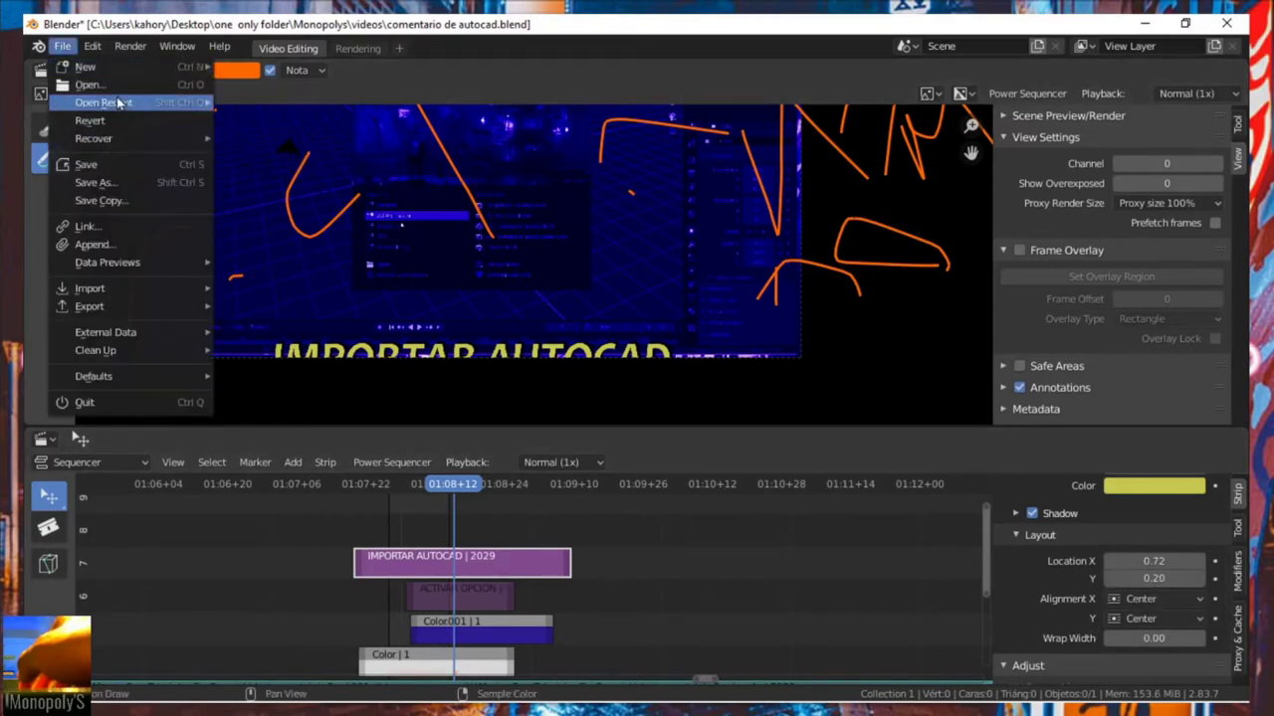
{"action": "left_click", "coordinate": [87, 164]}
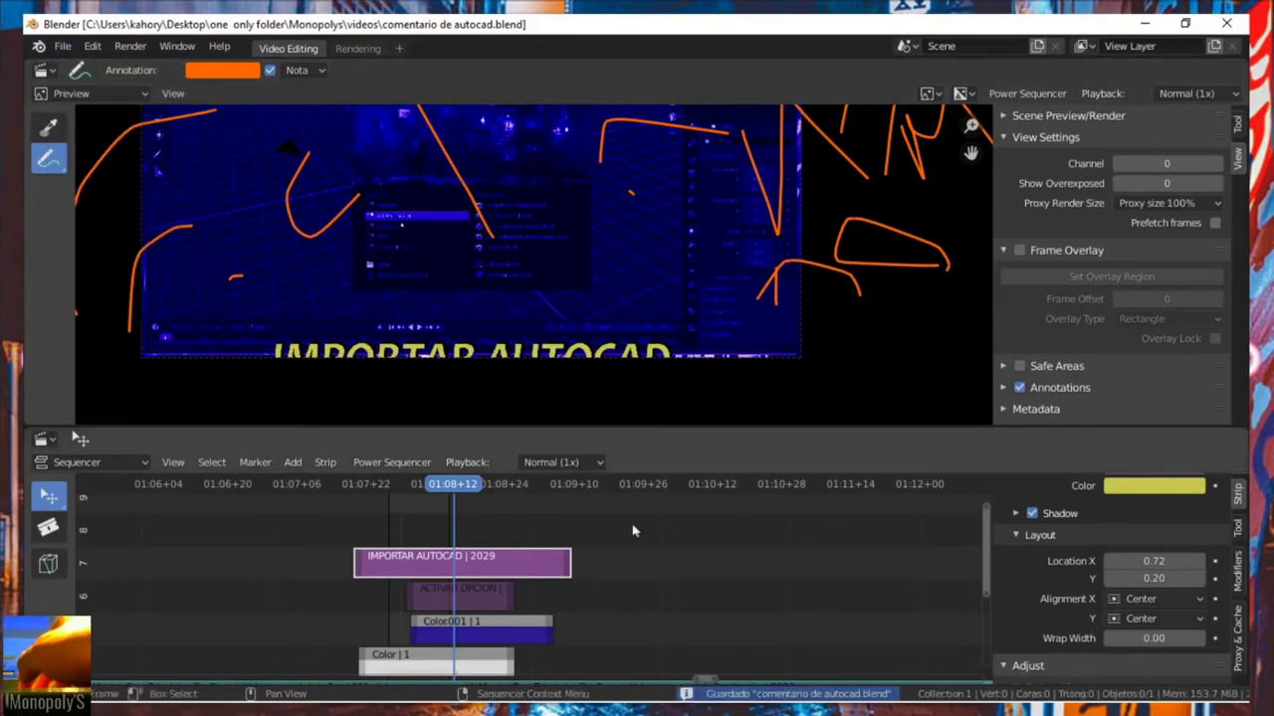
{"action": "left_click", "coordinate": [92, 46]}
{"action": "mouse_move", "coordinate": [131, 47]}
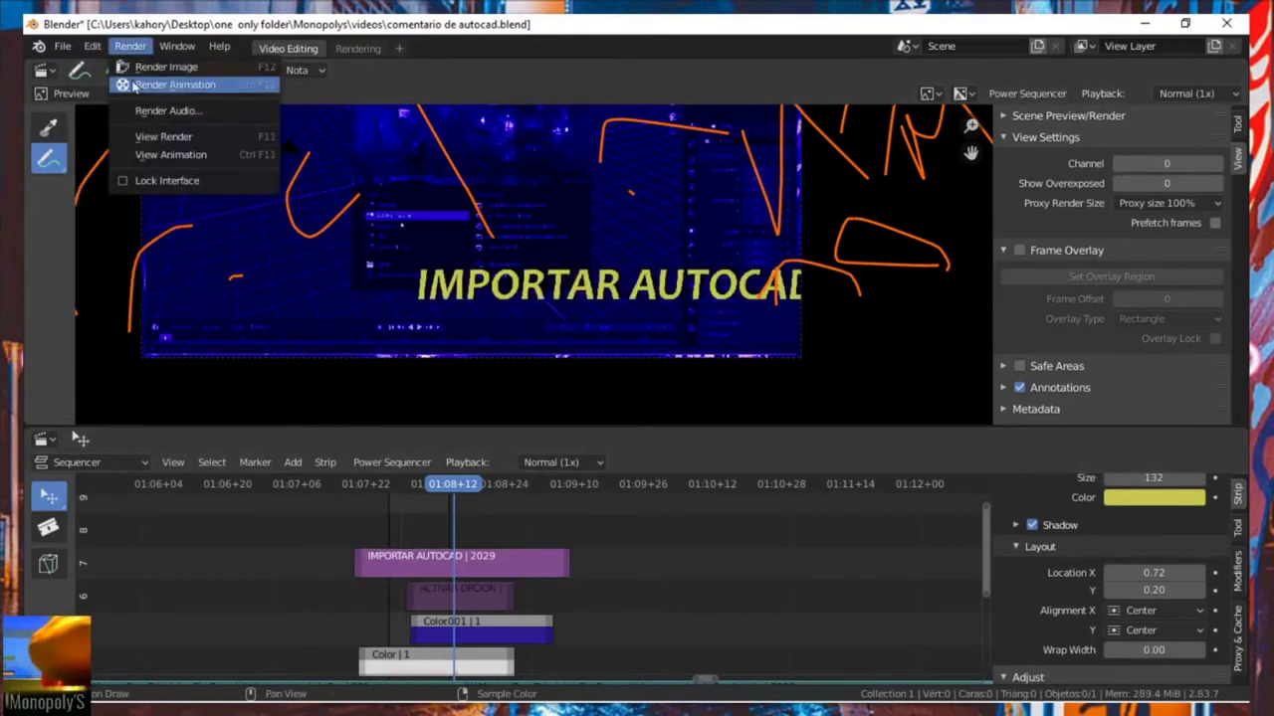
{"action": "left_click", "coordinate": [92, 47]}
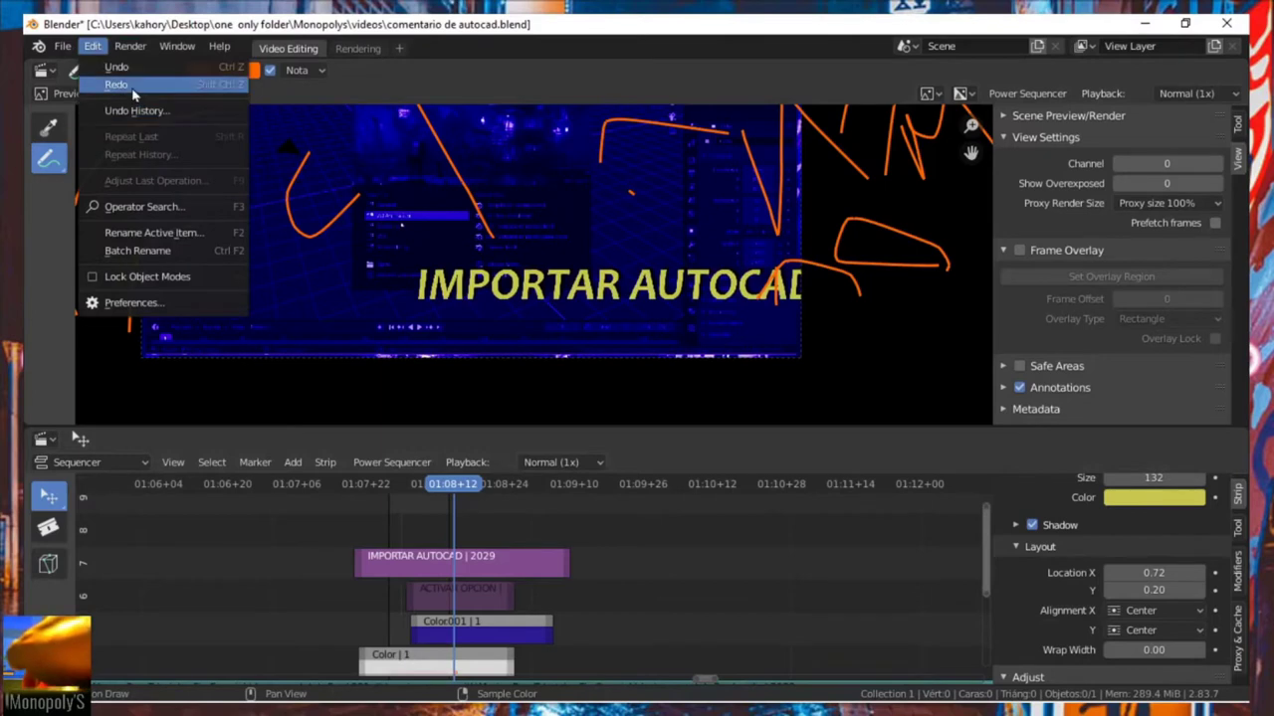
{"action": "left_click", "coordinate": [132, 89]}
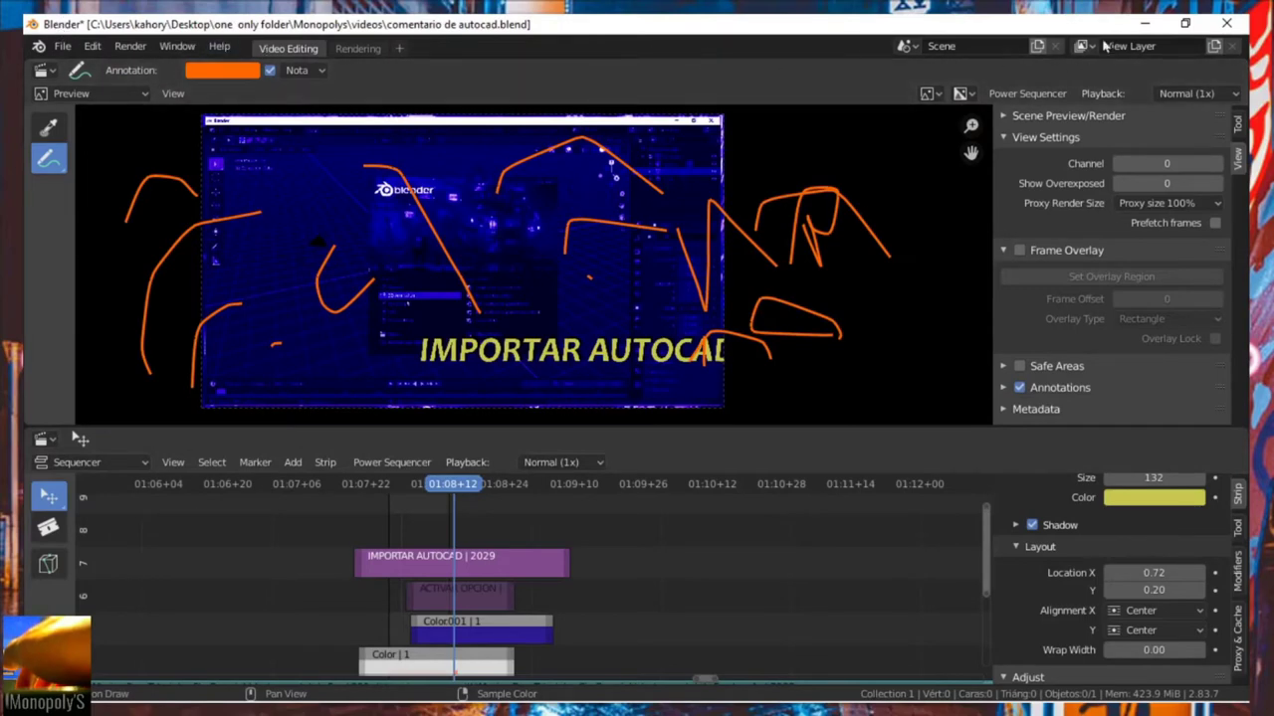
{"action": "left_click", "coordinate": [1144, 22]}
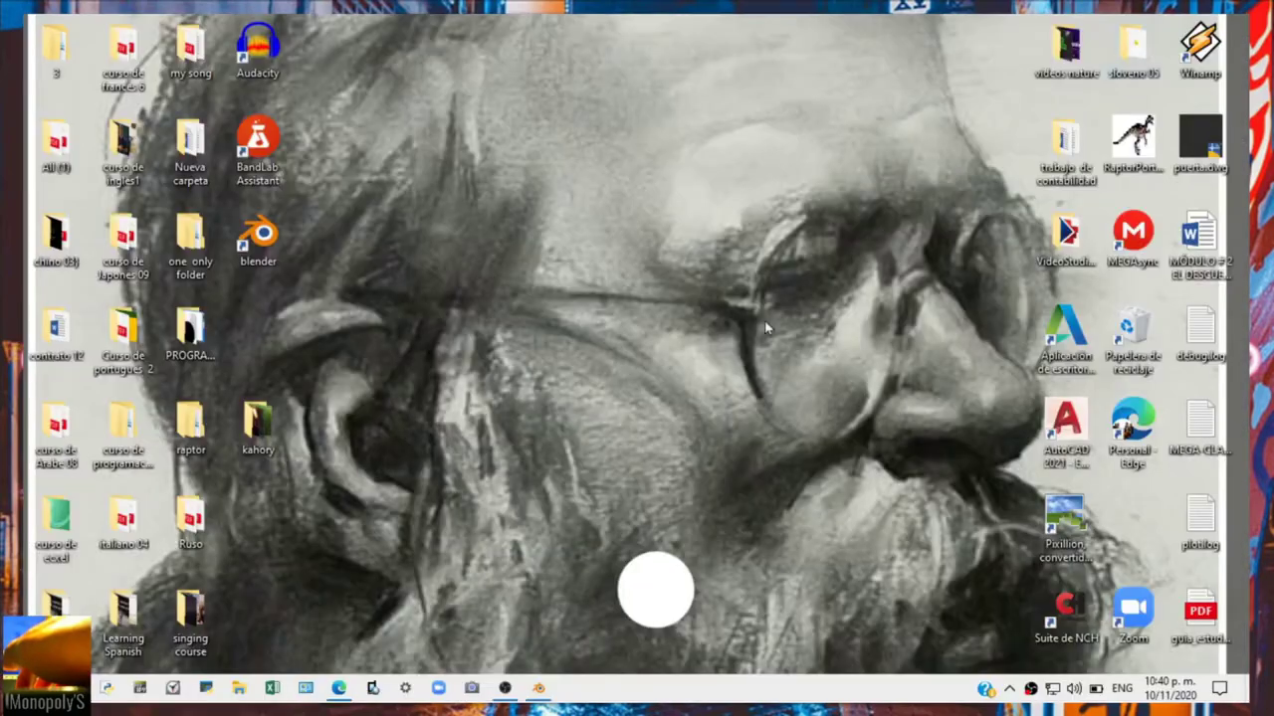
Read the VSE_Transform_Tools README Installation section, then go to the repository's Releases page
{"action": "left_click", "coordinate": [348, 693]}
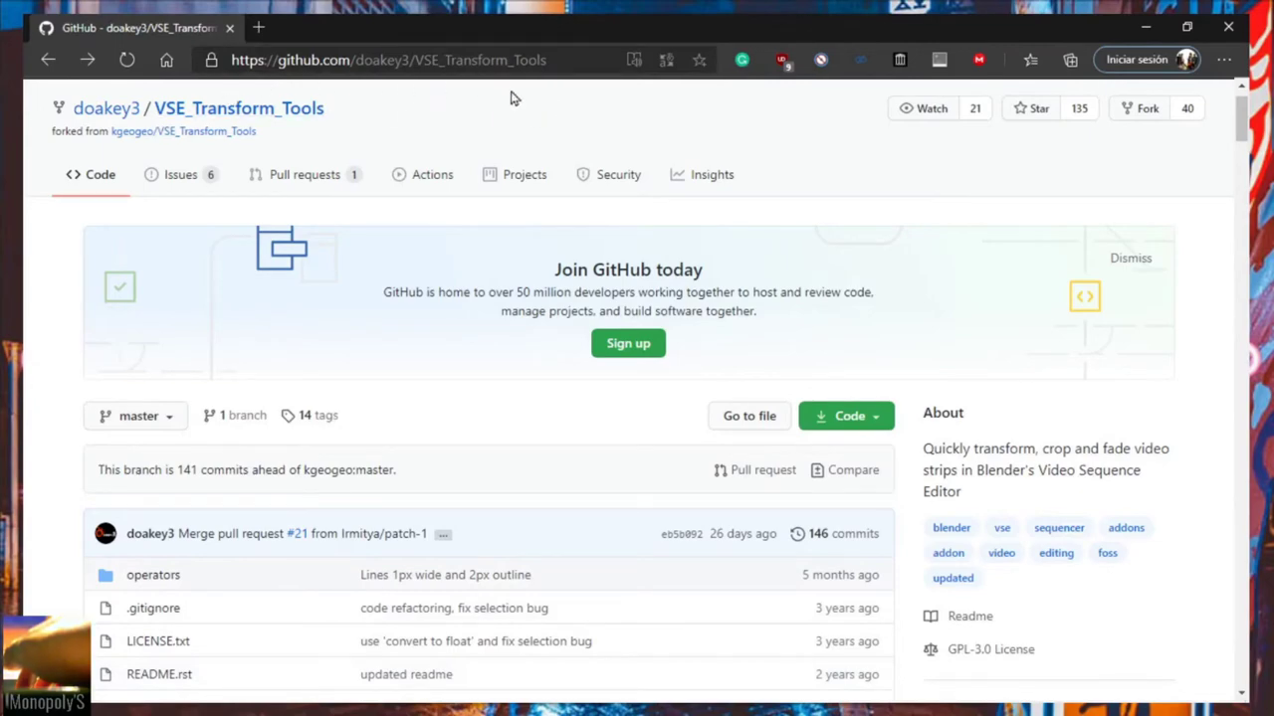
{"action": "scroll", "coordinate": [233, 435], "scroll_direction": "up", "scroll_amount": 1}
{"action": "scroll", "coordinate": [185, 437], "scroll_direction": "down", "scroll_amount": 1}
{"action": "scroll", "coordinate": [149, 503], "scroll_direction": "down", "scroll_amount": 1}
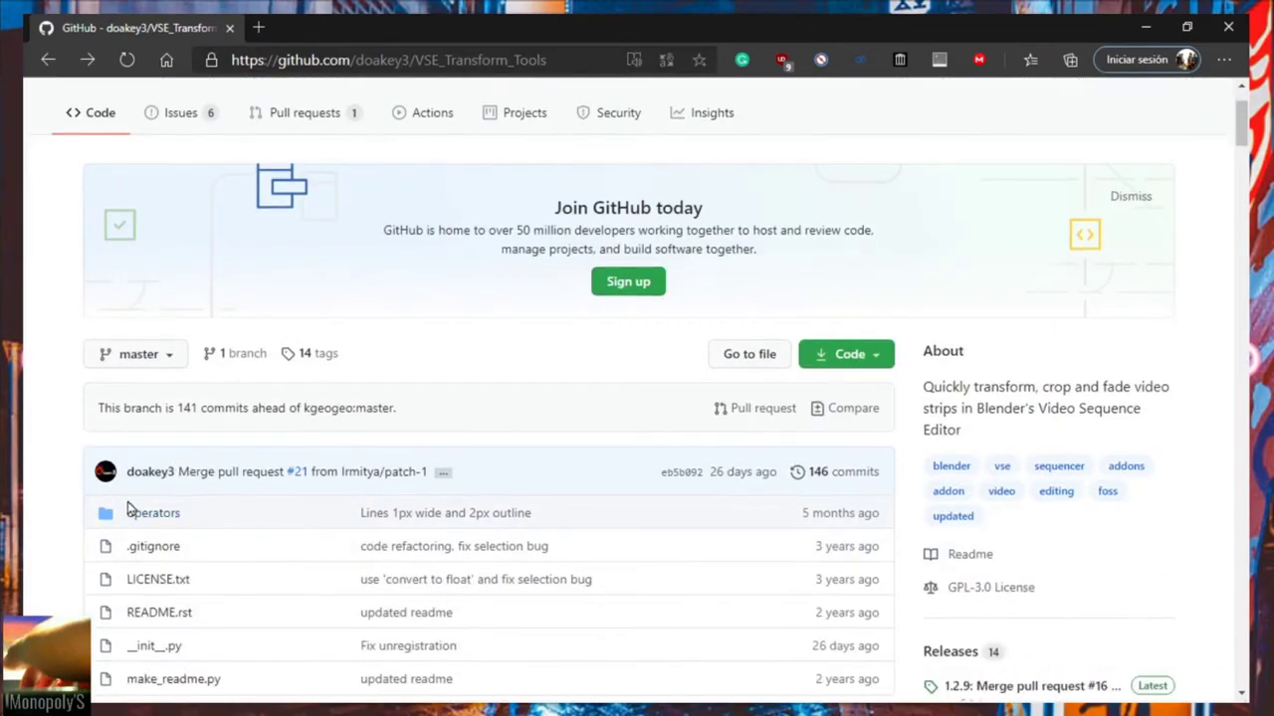
{"action": "scroll", "coordinate": [149, 527], "scroll_direction": "up", "scroll_amount": 2}
{"action": "scroll", "coordinate": [150, 537], "scroll_direction": "down", "scroll_amount": 2}
{"action": "scroll", "coordinate": [149, 522], "scroll_direction": "up", "scroll_amount": 1}
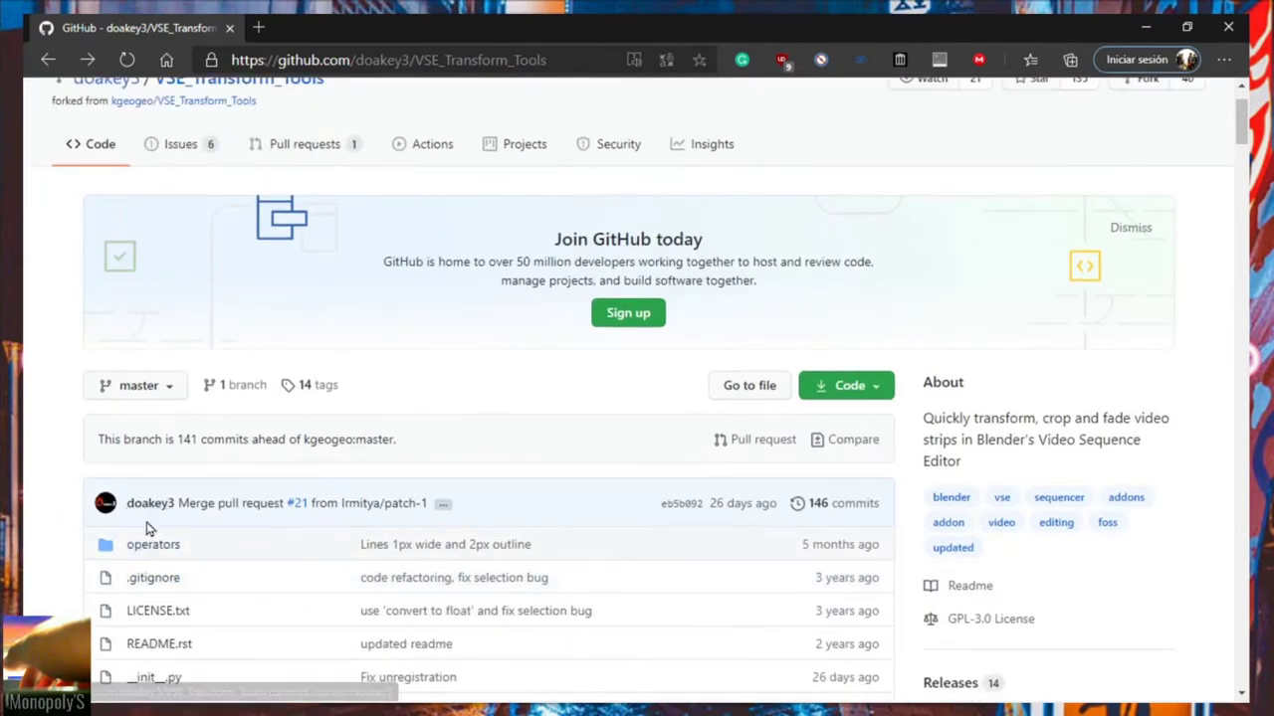
{"action": "scroll", "coordinate": [169, 532], "scroll_direction": "up", "scroll_amount": 1}
{"action": "scroll", "coordinate": [219, 557], "scroll_direction": "down", "scroll_amount": 2}
{"action": "scroll", "coordinate": [254, 552], "scroll_direction": "down", "scroll_amount": 2}
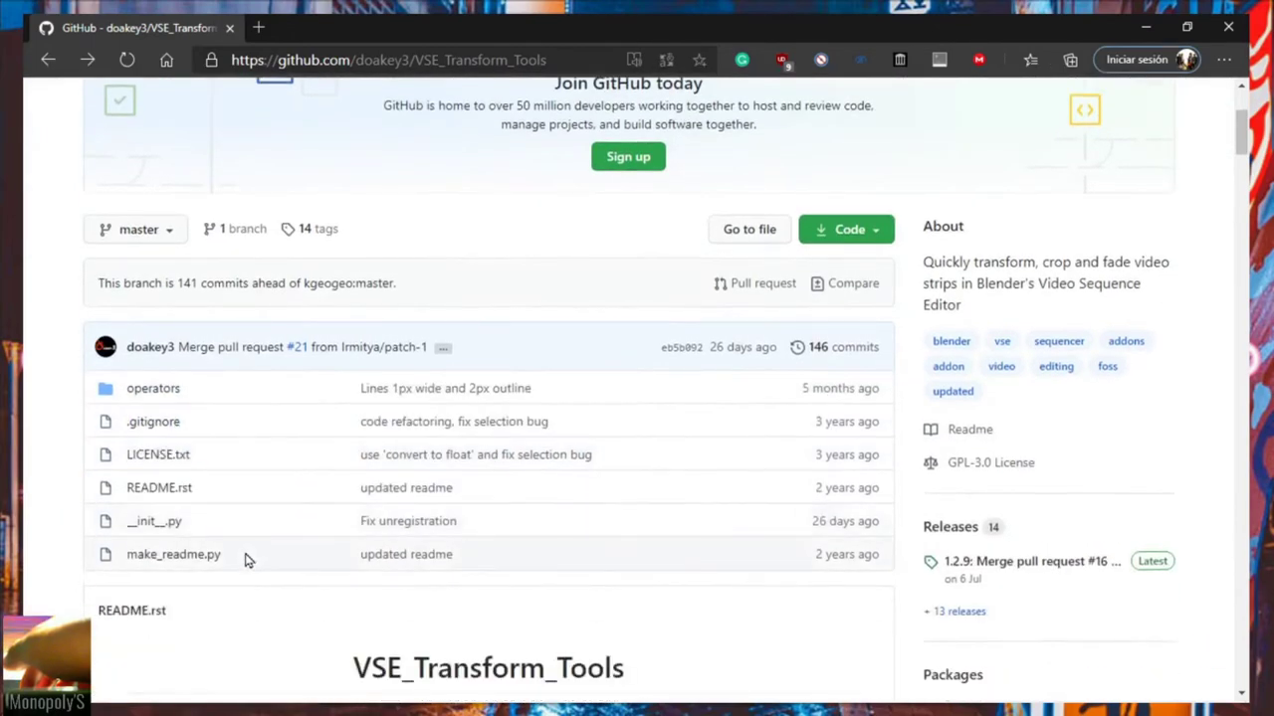
{"action": "scroll", "coordinate": [447, 597], "scroll_direction": "down", "scroll_amount": 2}
{"action": "scroll", "coordinate": [422, 505], "scroll_direction": "down", "scroll_amount": 3}
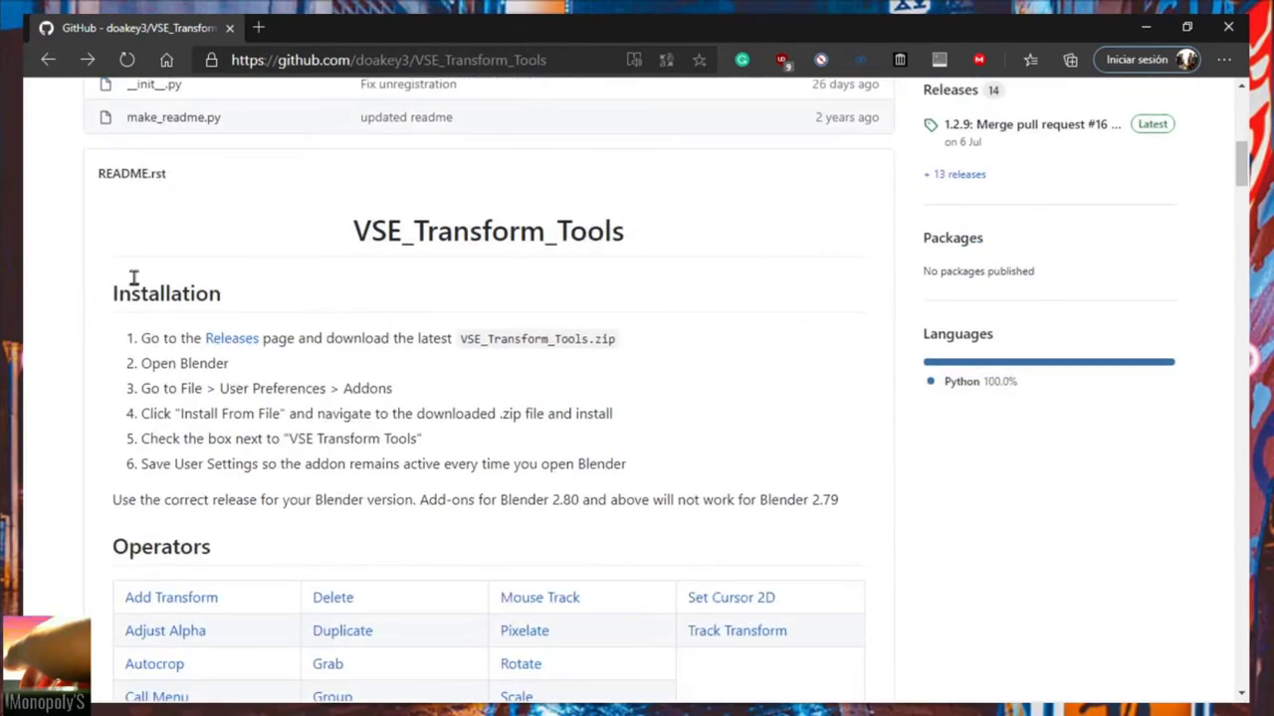
{"action": "scroll", "coordinate": [384, 432], "scroll_direction": "up", "scroll_amount": 2}
{"action": "scroll", "coordinate": [270, 455], "scroll_direction": "down", "scroll_amount": 1}
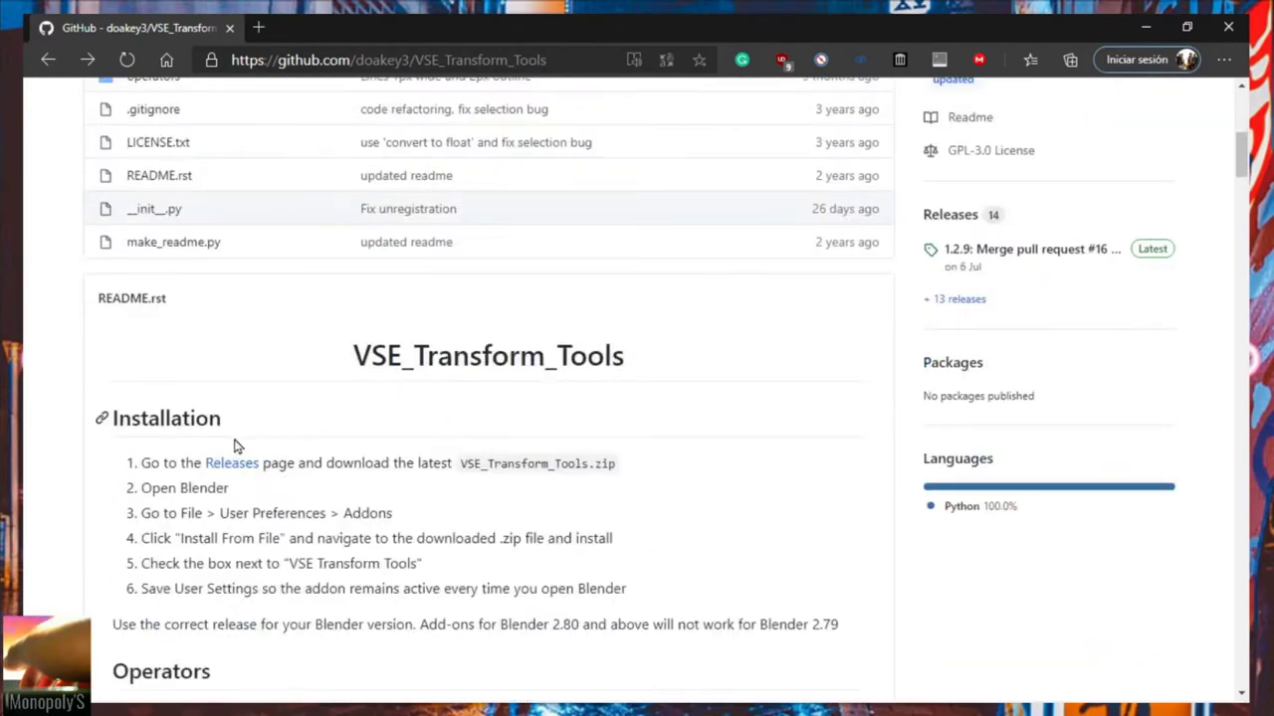
{"action": "left_click", "coordinate": [229, 467]}
{"action": "scroll", "coordinate": [288, 483], "scroll_direction": "down", "scroll_amount": 2}
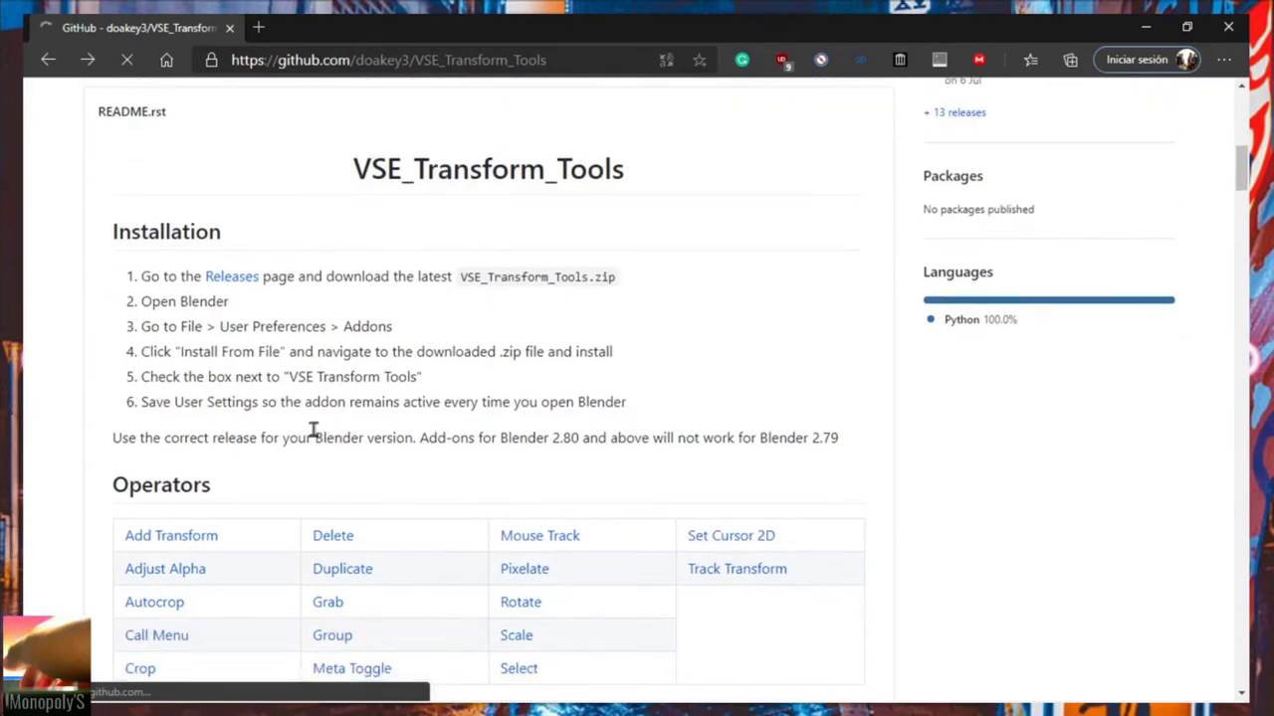
Download VSE_Transform_Tools.zip from the Assets of release 1.2.9
{"action": "scroll", "coordinate": [315, 433], "scroll_direction": "down", "scroll_amount": 1}
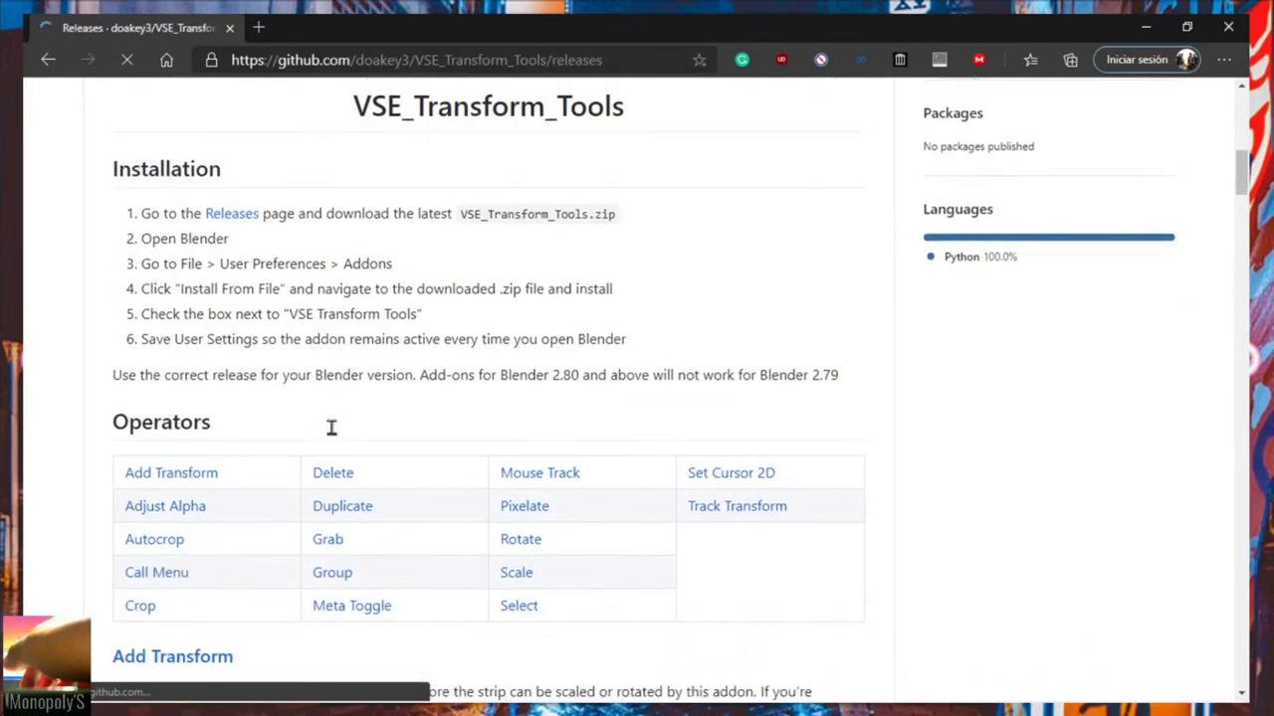
{"action": "scroll", "coordinate": [374, 450], "scroll_direction": "down", "scroll_amount": 2}
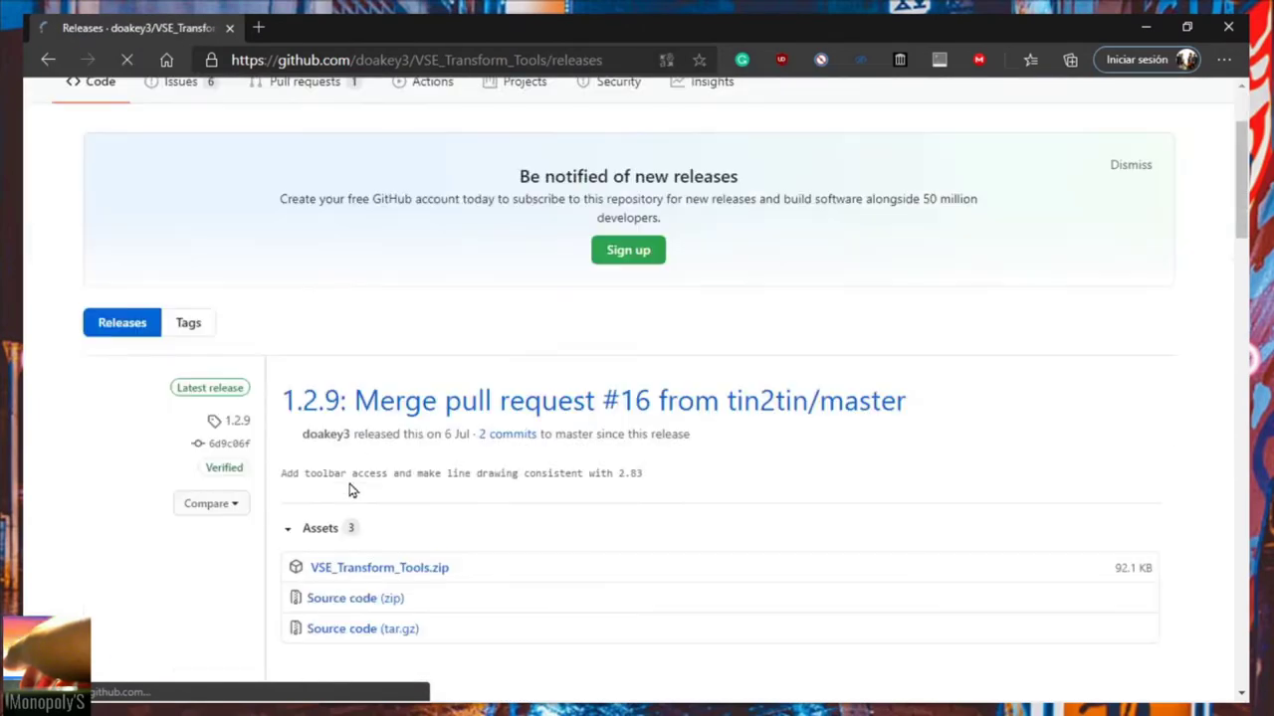
{"action": "scroll", "coordinate": [303, 433], "scroll_direction": "down", "scroll_amount": 1}
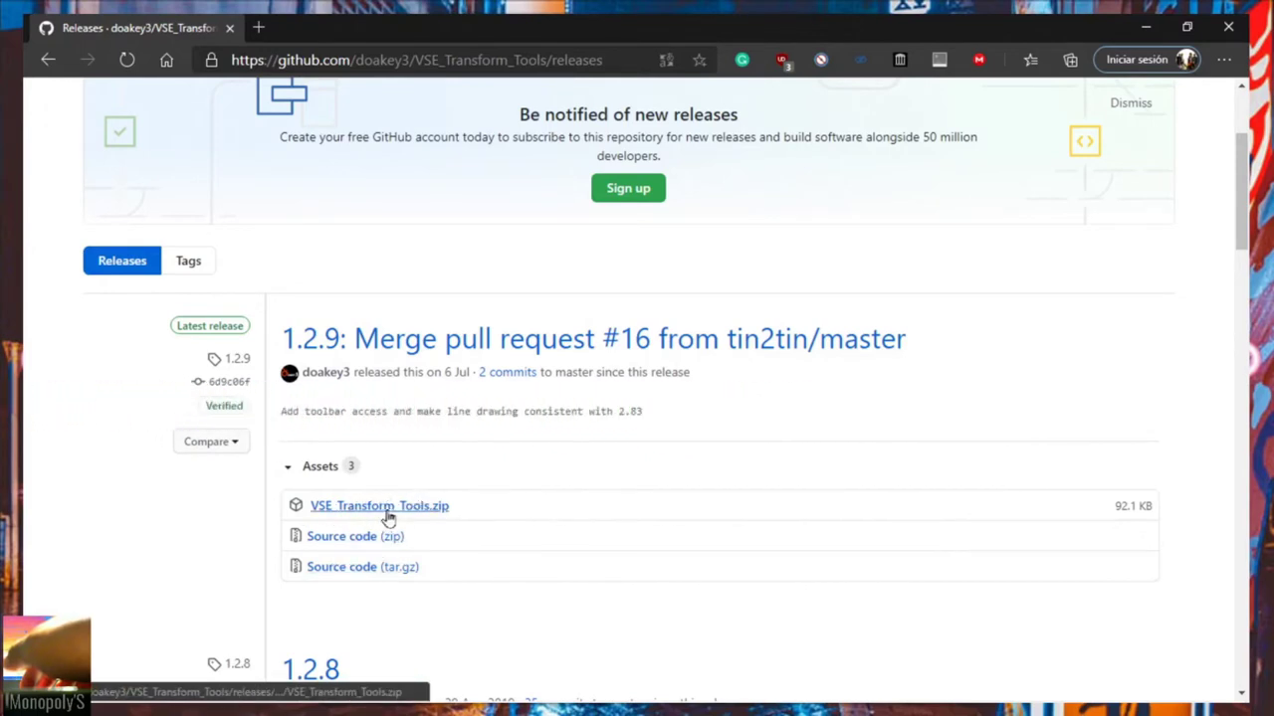
{"action": "left_click", "coordinate": [381, 513]}
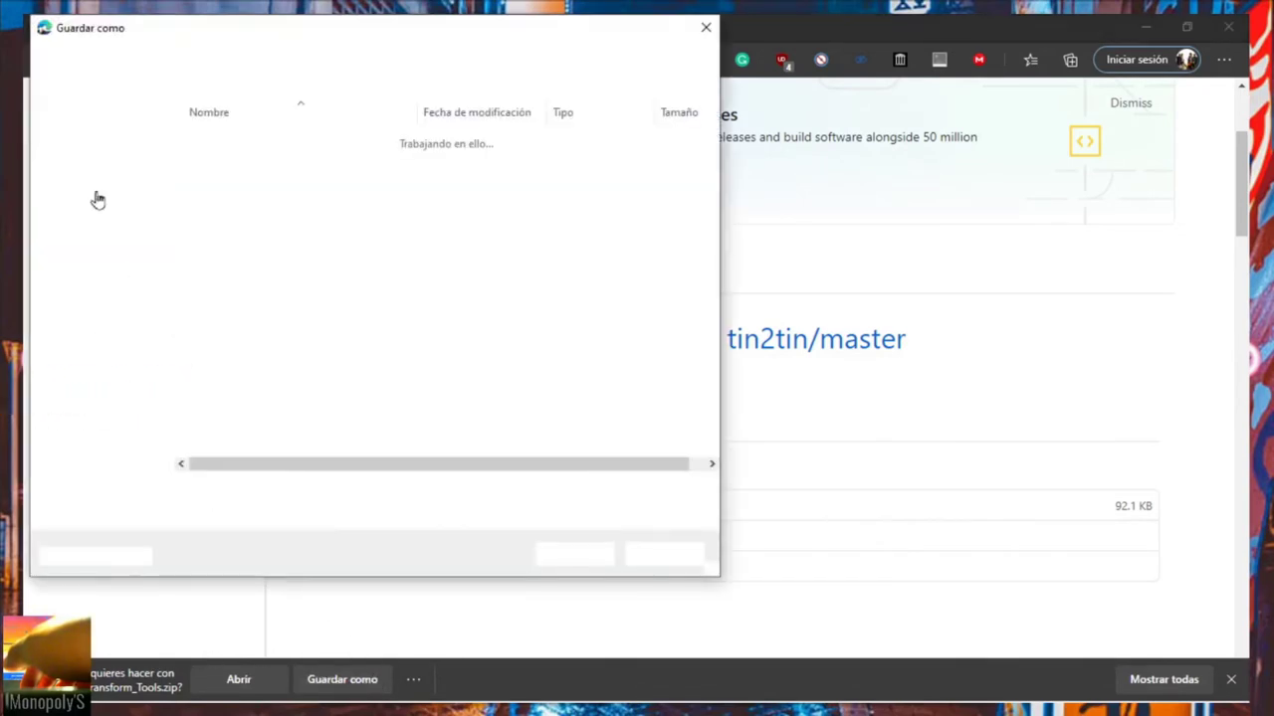
Save VSE_Transform_Tools.zip to Escritorio and close Edge while keeping the download running
{"action": "left_click", "coordinate": [111, 224]}
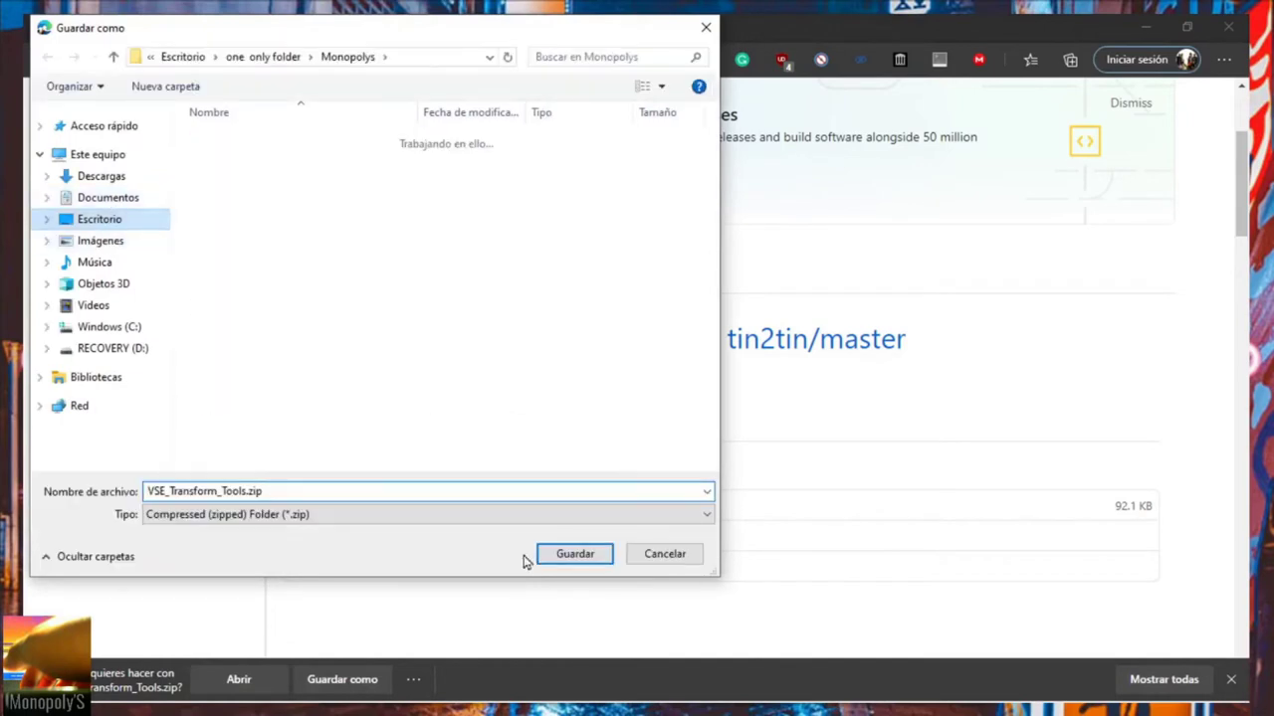
{"action": "left_click", "coordinate": [575, 555]}
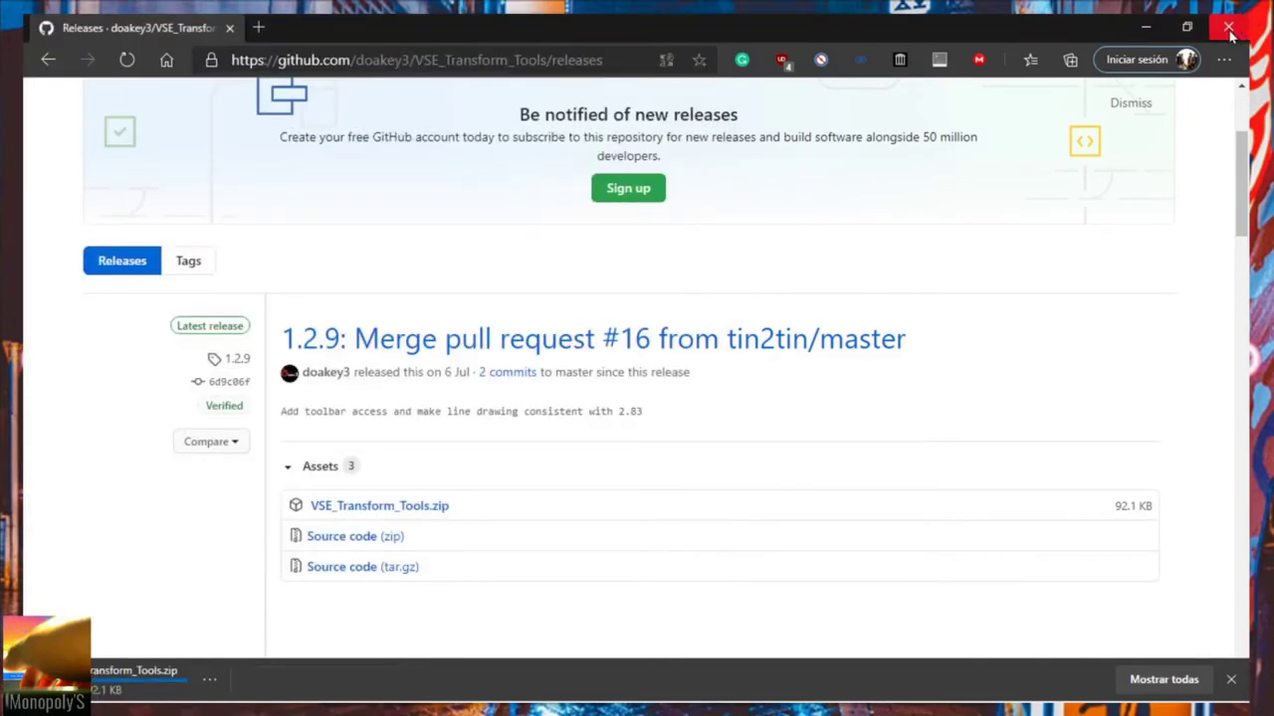
{"action": "left_click", "coordinate": [1230, 30]}
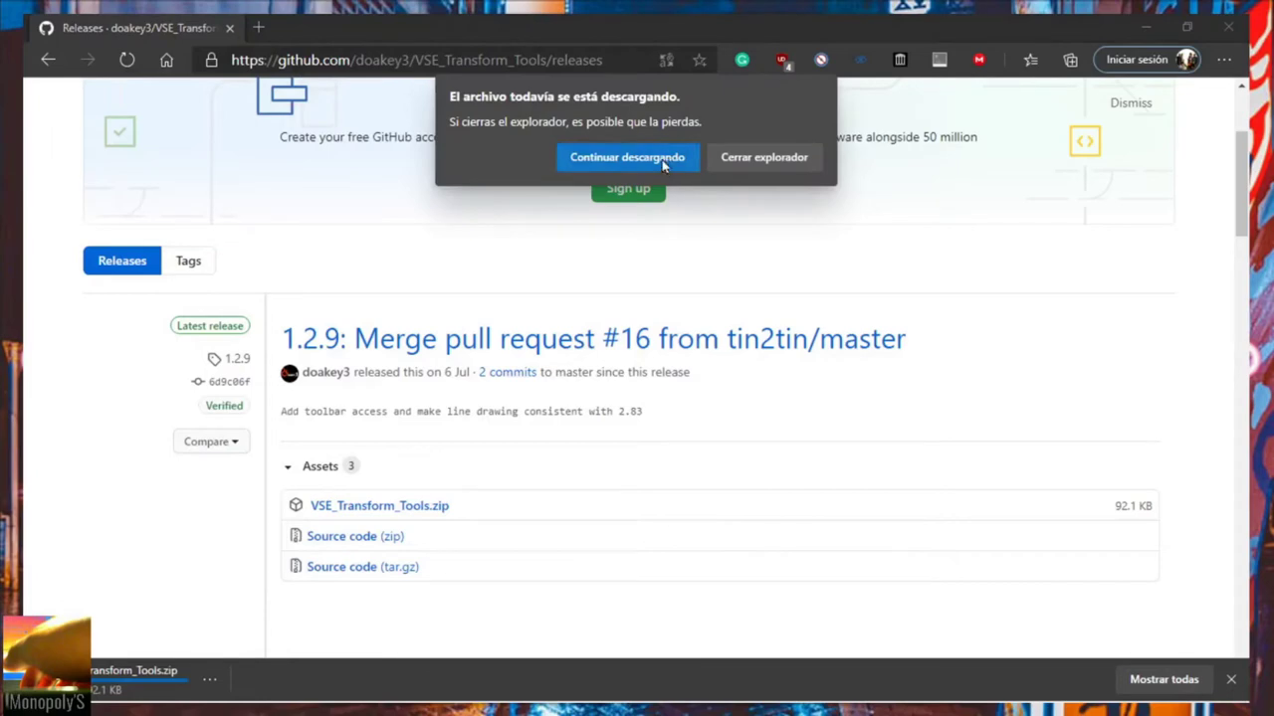
{"action": "left_click", "coordinate": [663, 163]}
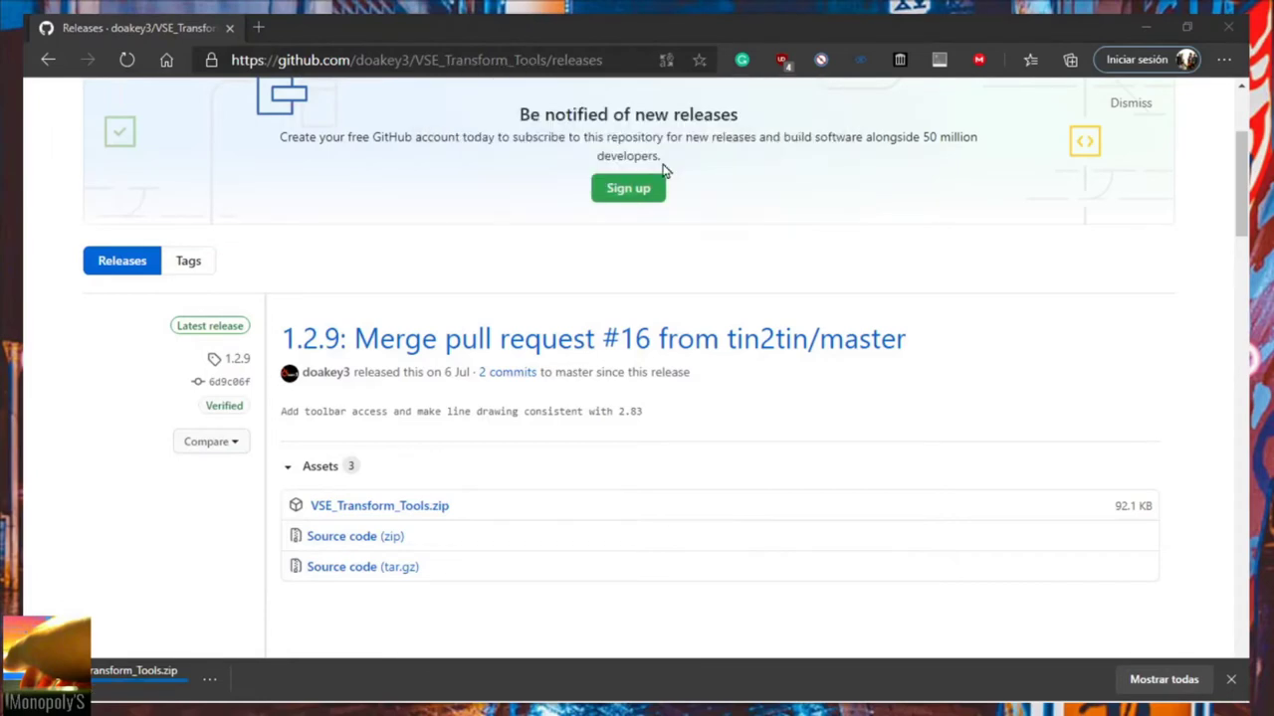
Check the downloads list, then return to the desktop and select the downloaded zip
{"action": "key", "text": "ctrl+j"}
{"action": "left_click", "coordinate": [441, 28]}
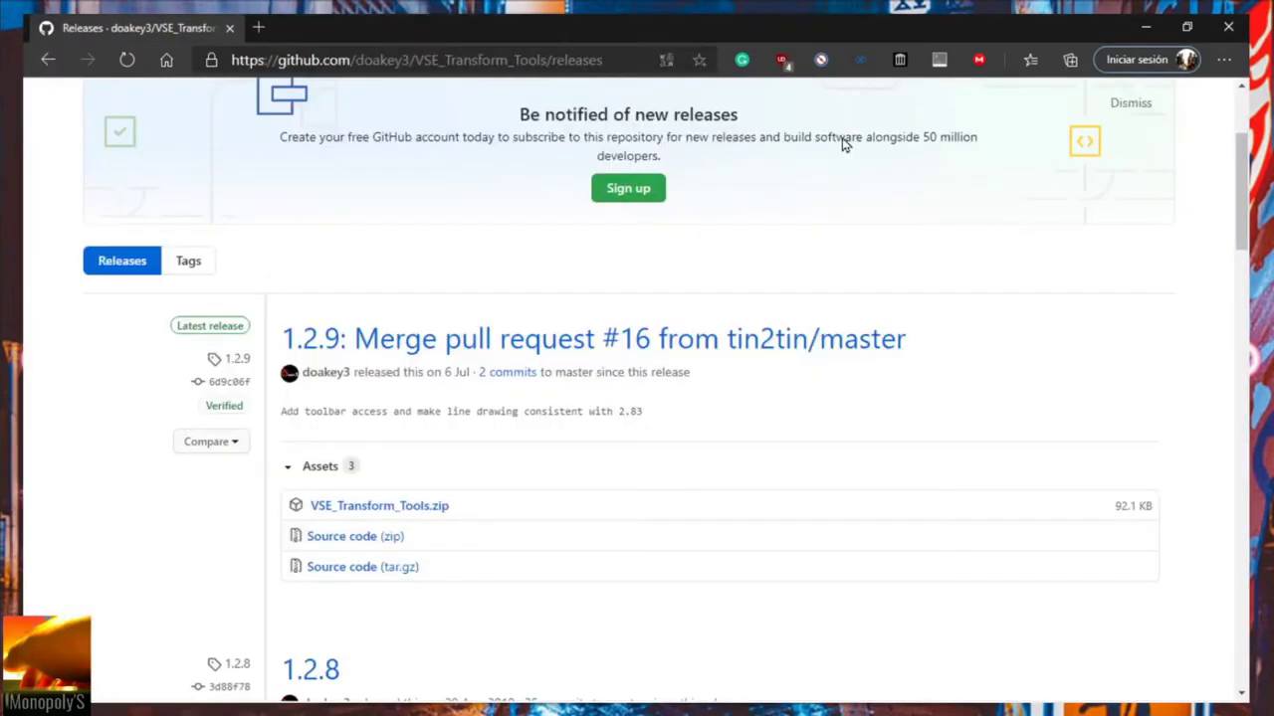
{"action": "key", "text": "super+d"}
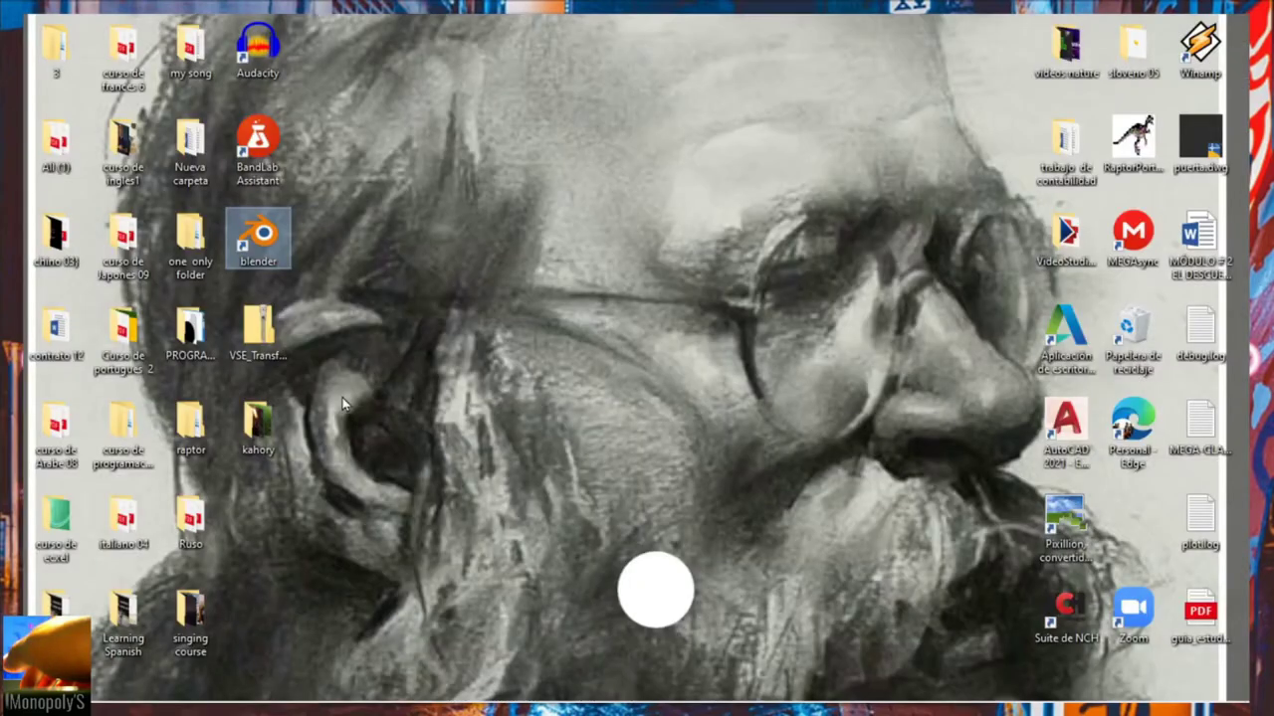
{"action": "left_click", "coordinate": [261, 334]}
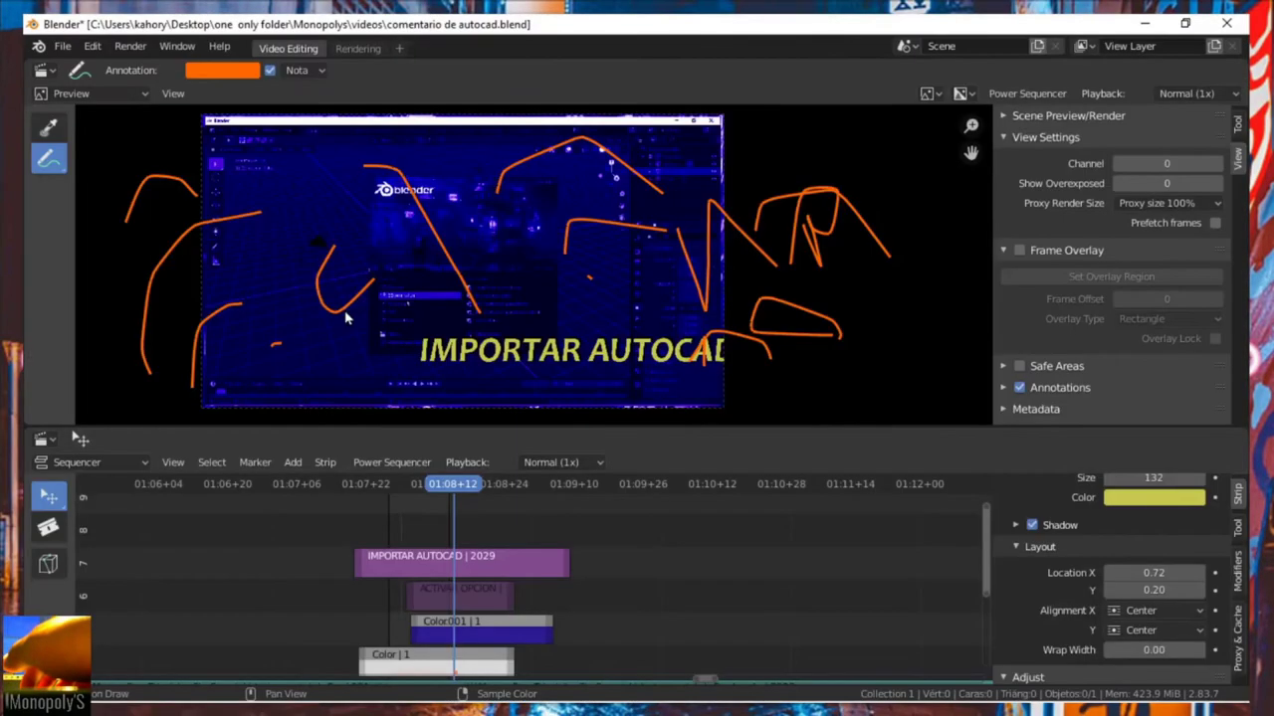
Install the Desktop's VSE_Transform_Tools.zip as an add-on from Blender Preferences
{"action": "left_click", "coordinate": [92, 46]}
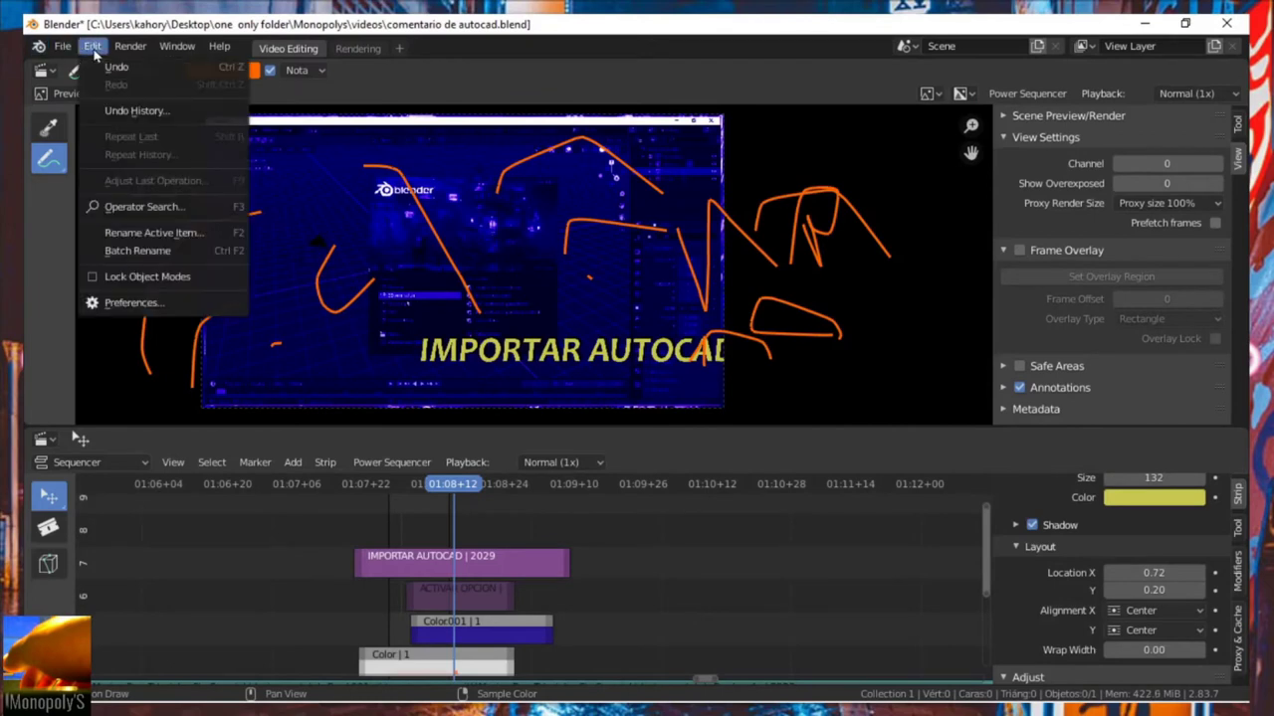
{"action": "left_click", "coordinate": [129, 303]}
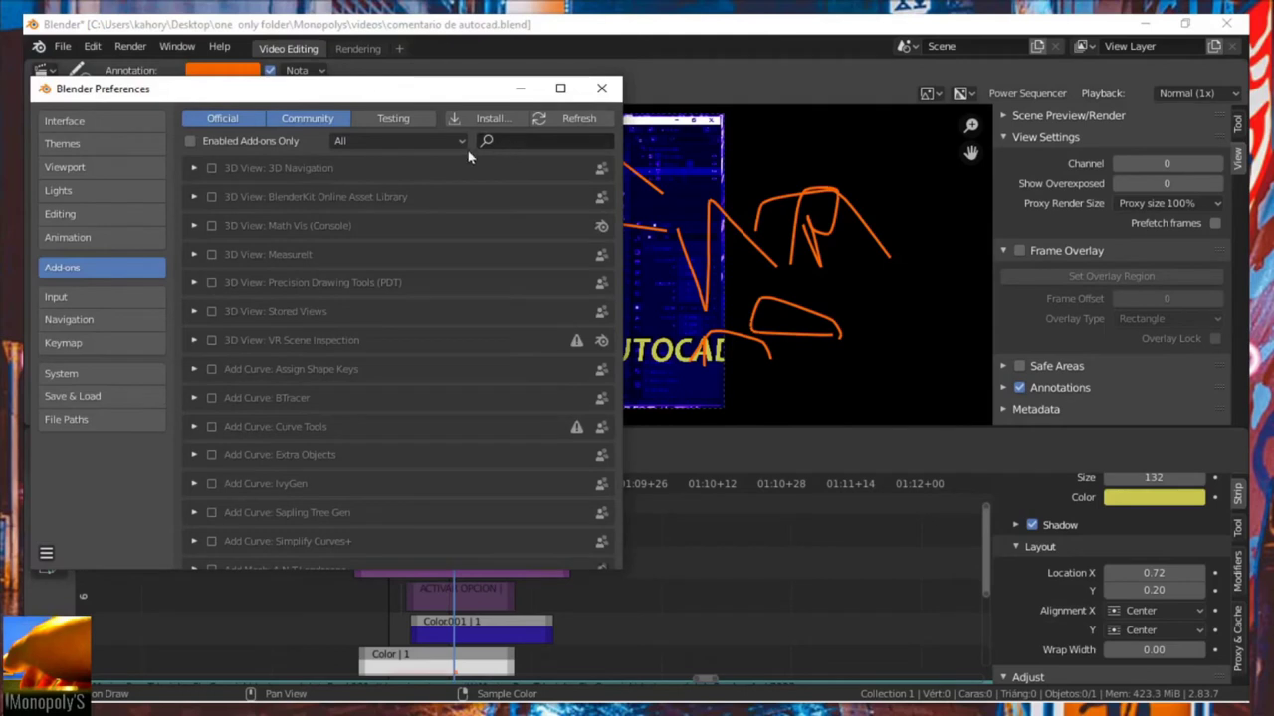
{"action": "left_click", "coordinate": [490, 118]}
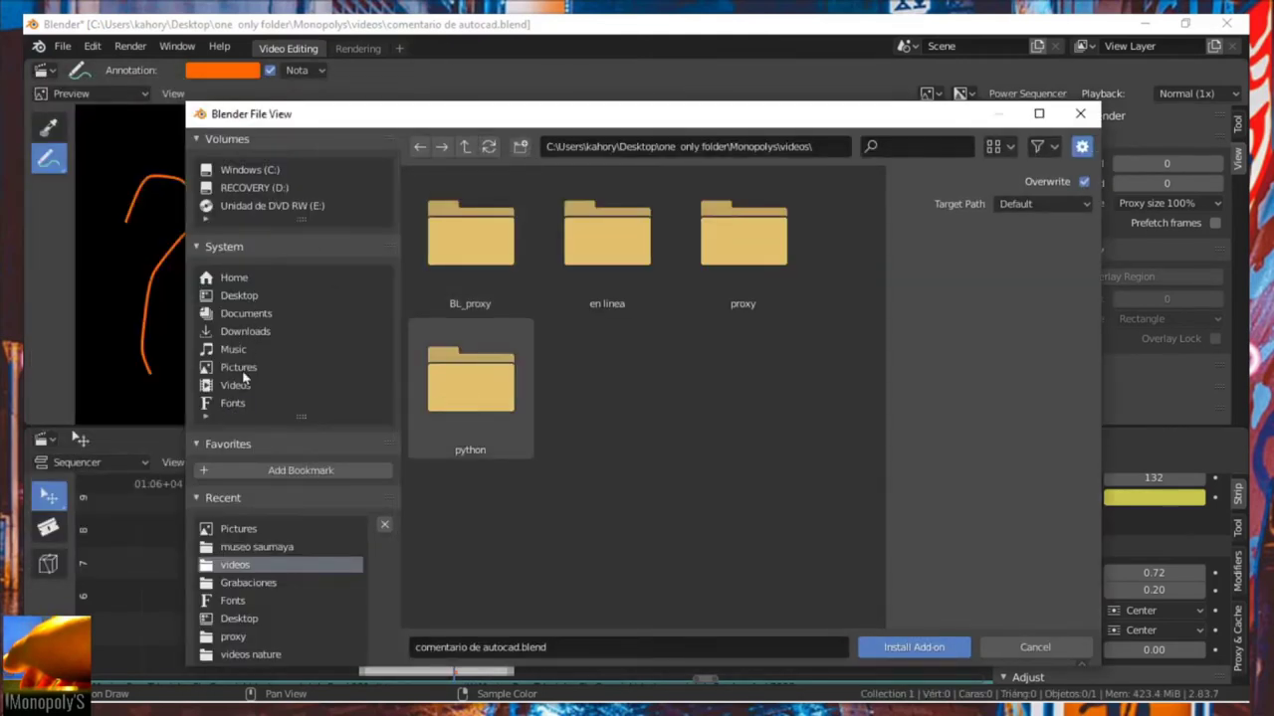
{"action": "left_click", "coordinate": [244, 300]}
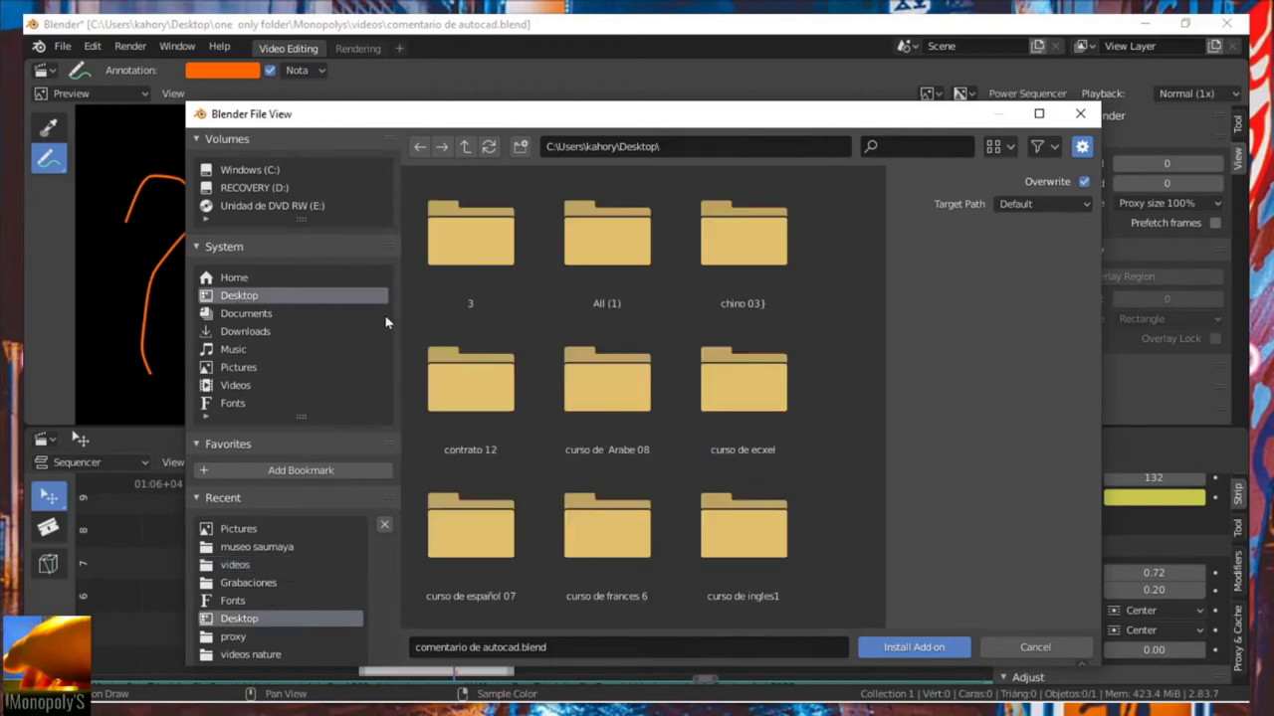
{"action": "scroll", "coordinate": [557, 447], "scroll_direction": "down", "scroll_amount": 3}
{"action": "scroll", "coordinate": [569, 480], "scroll_direction": "down", "scroll_amount": 5}
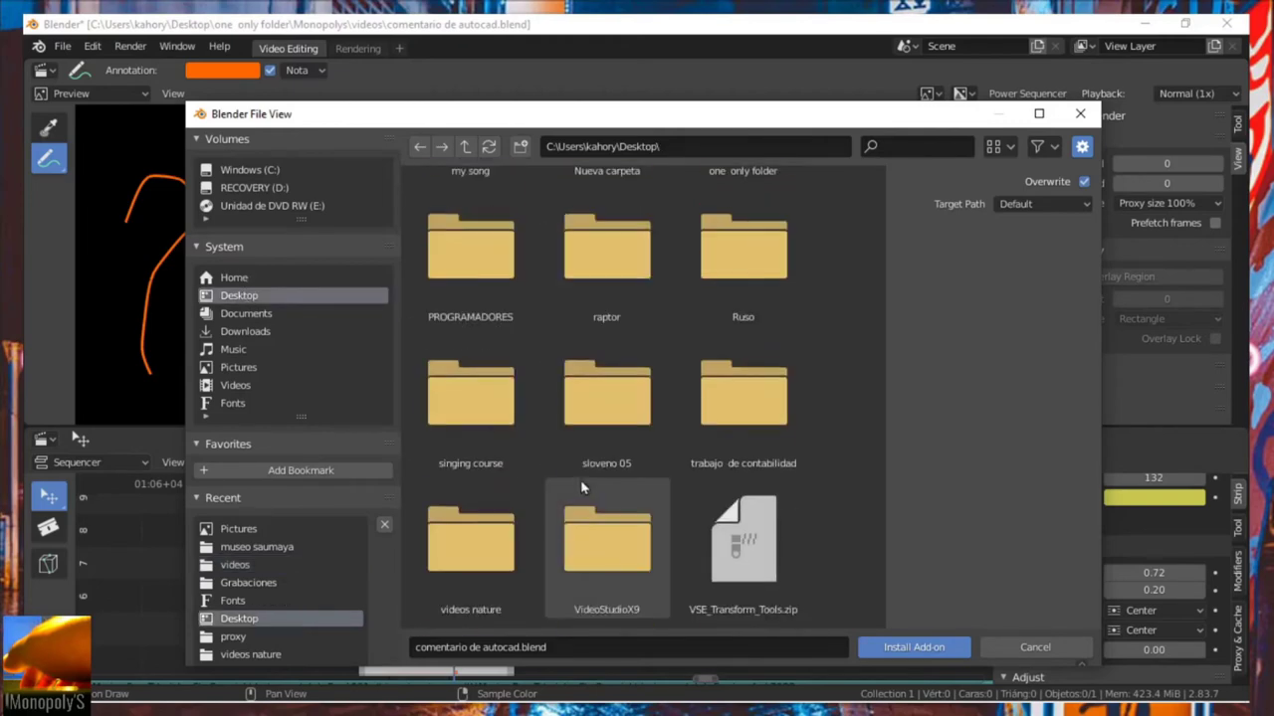
{"action": "left_click", "coordinate": [739, 562]}
{"action": "left_click", "coordinate": [914, 648]}
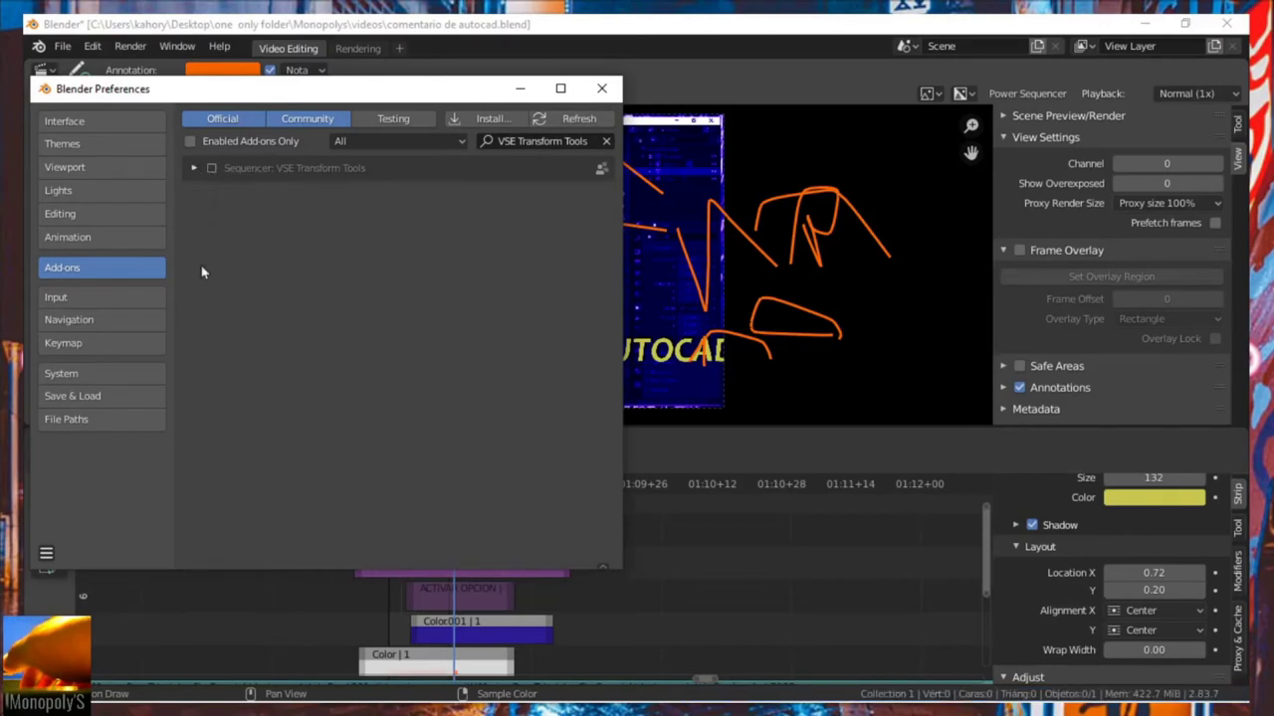
Enable the VSE Transform Tools add-on, save preferences, and close the Preferences window
{"action": "left_click", "coordinate": [211, 168]}
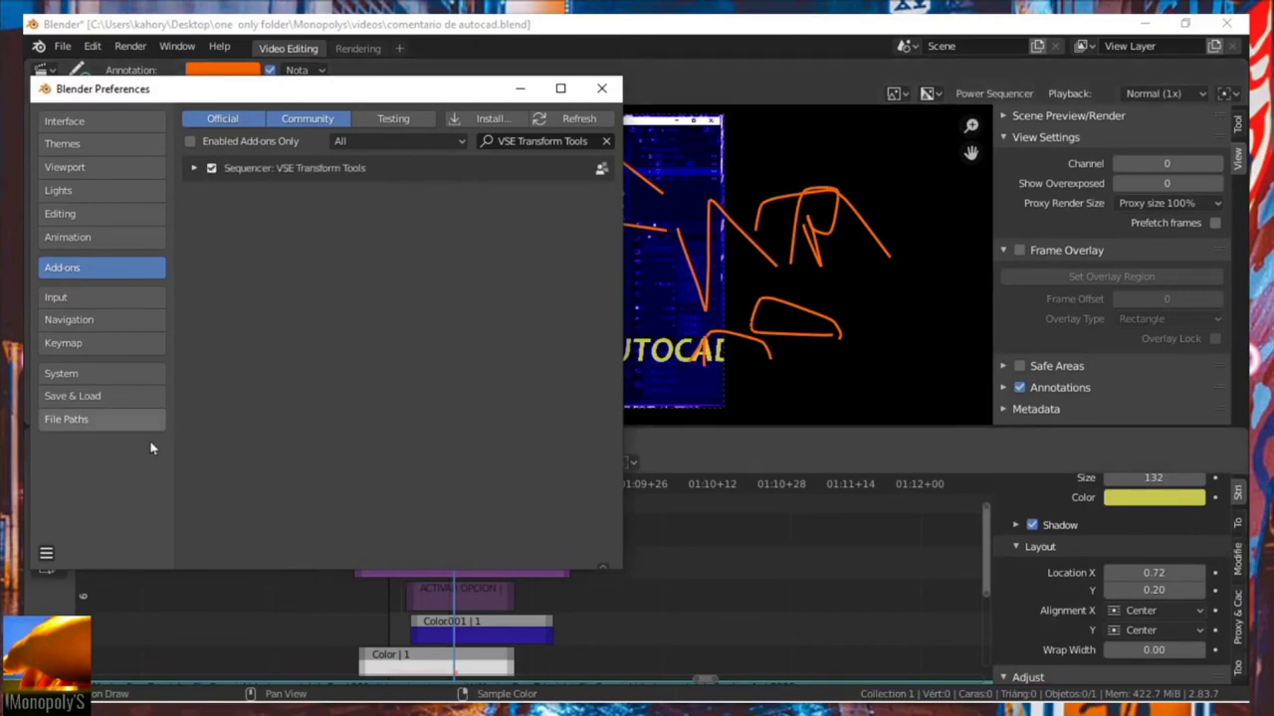
{"action": "left_click", "coordinate": [45, 553]}
{"action": "left_click", "coordinate": [104, 506]}
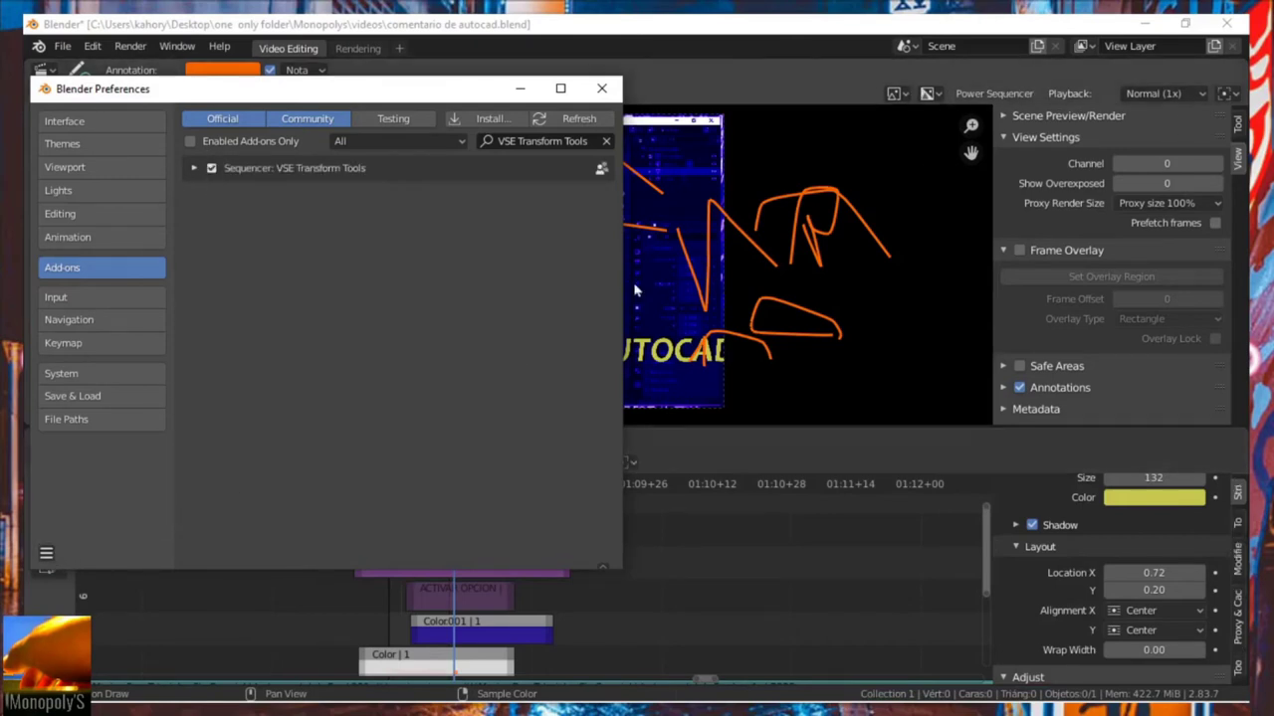
{"action": "left_click", "coordinate": [601, 88]}
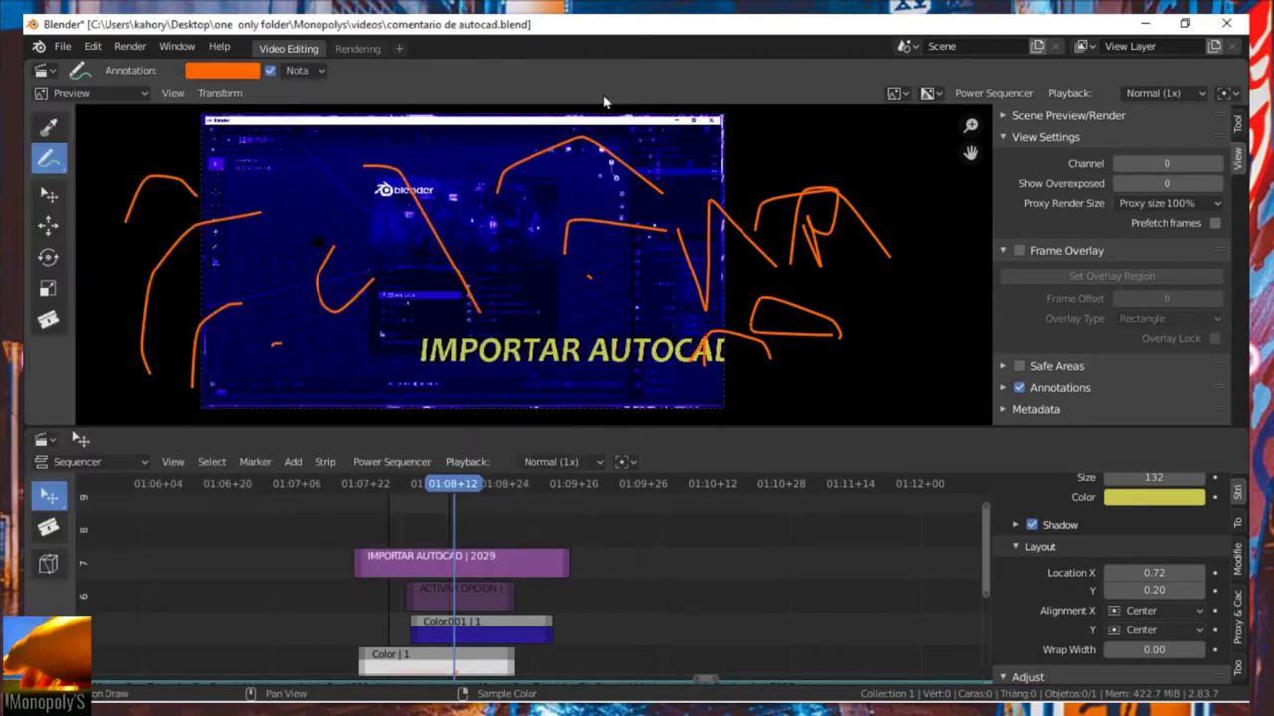
Quit Blender saving the project, then refresh the Windows desktop
{"action": "left_click", "coordinate": [1225, 23]}
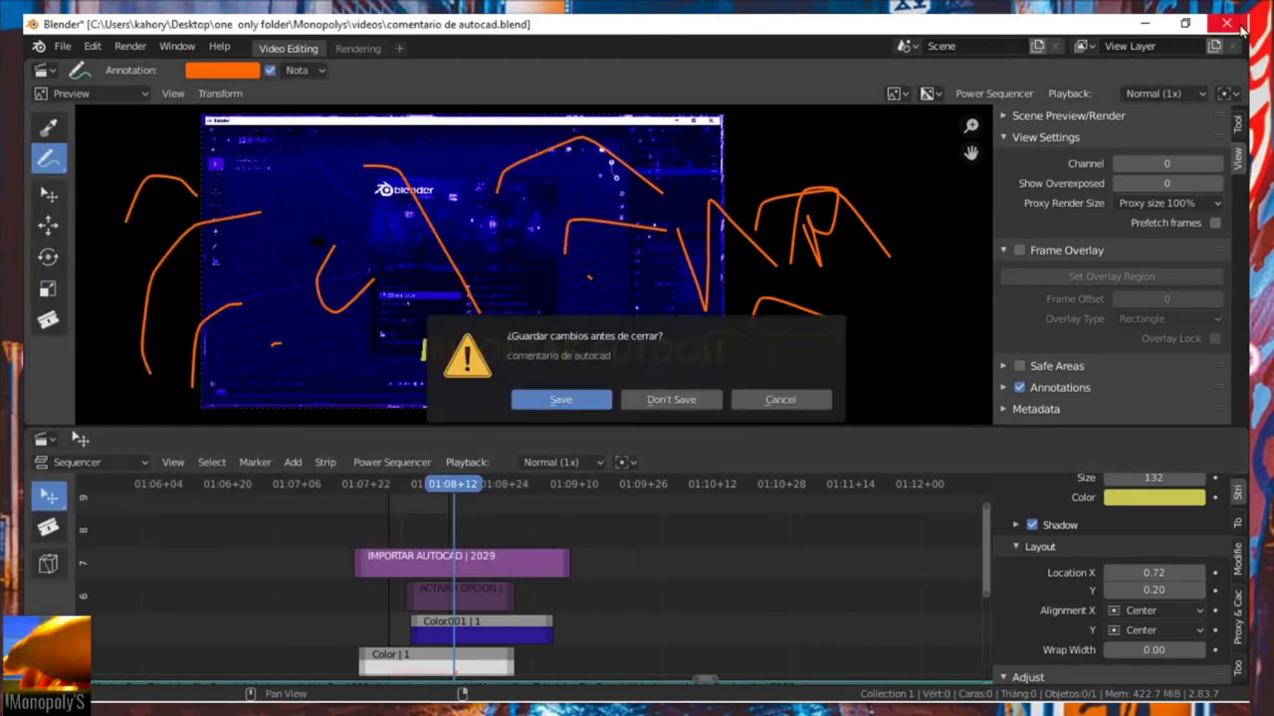
{"action": "left_click", "coordinate": [592, 409]}
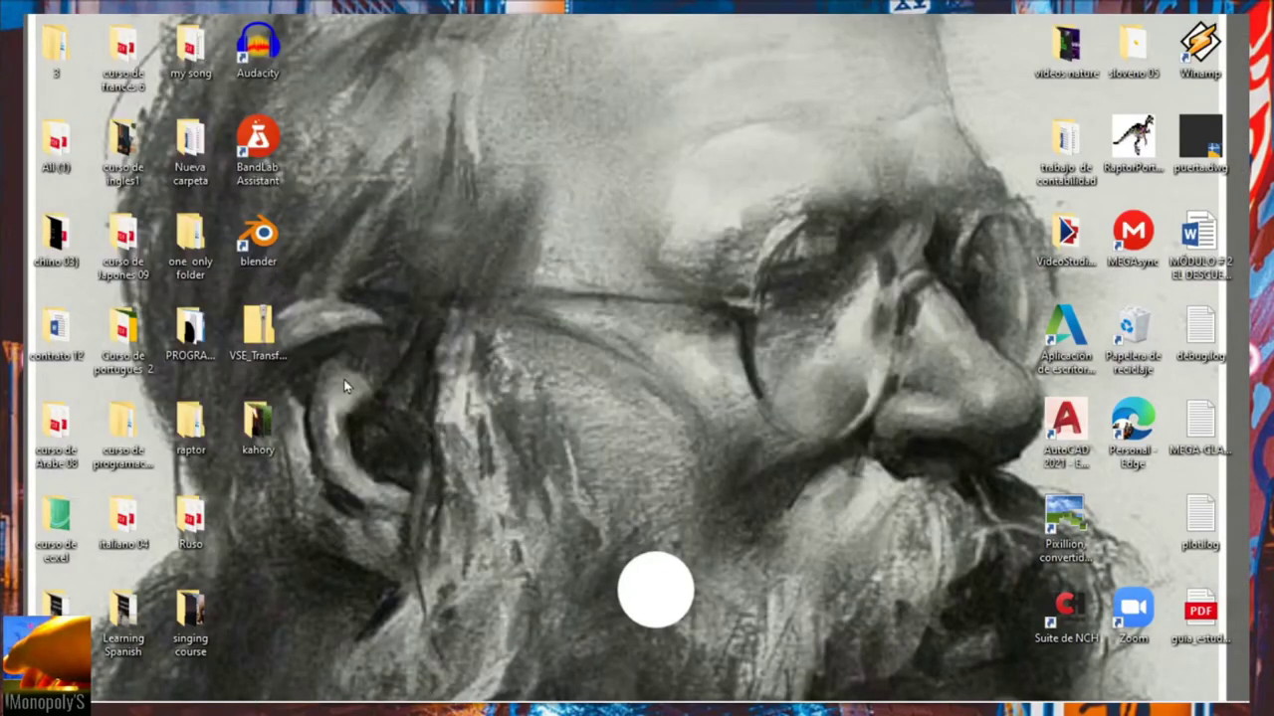
{"action": "right_click", "coordinate": [543, 307]}
{"action": "left_click", "coordinate": [596, 408]}
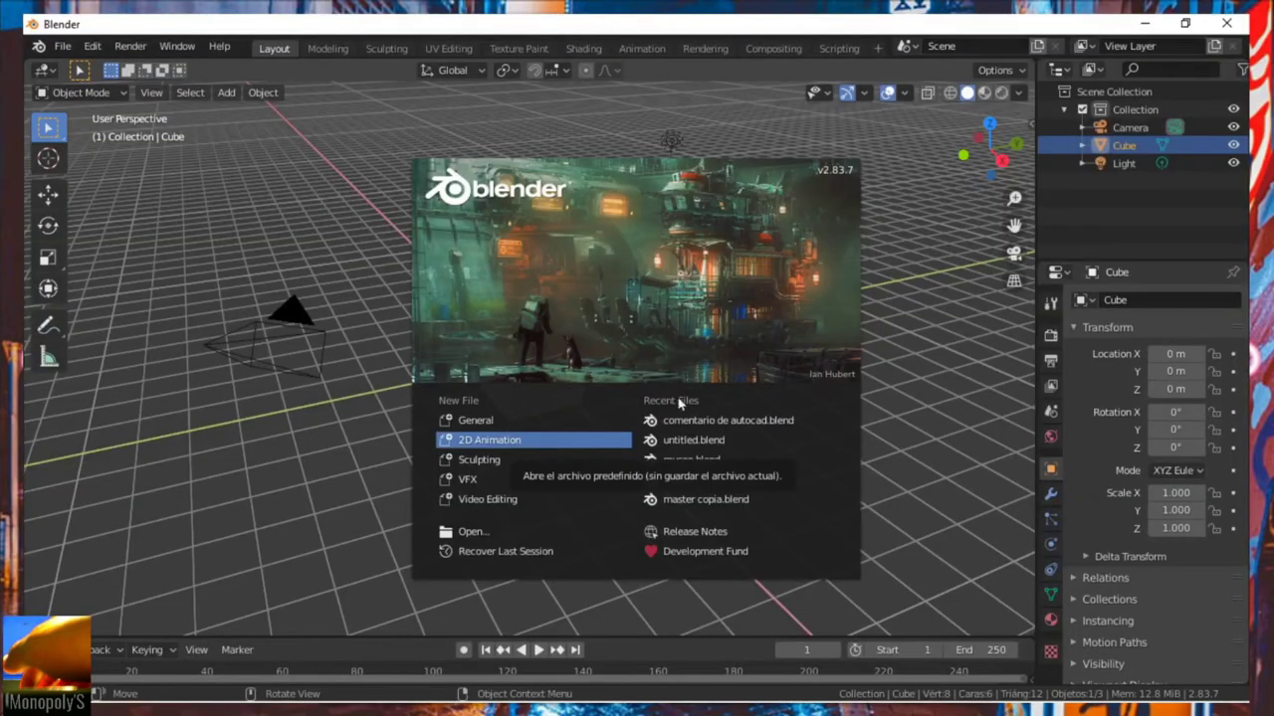
Reopen comentario de autocad.blend from File > Open Recent
{"action": "left_click", "coordinate": [724, 440]}
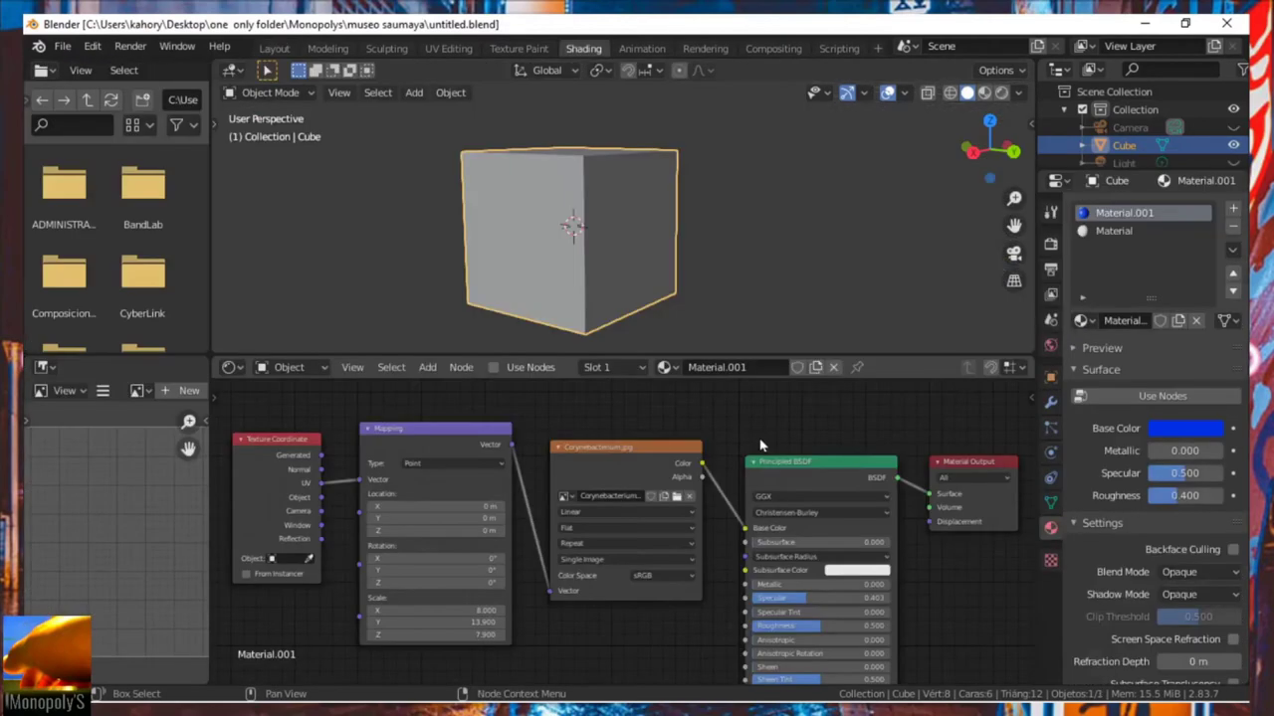
{"action": "left_click", "coordinate": [62, 46]}
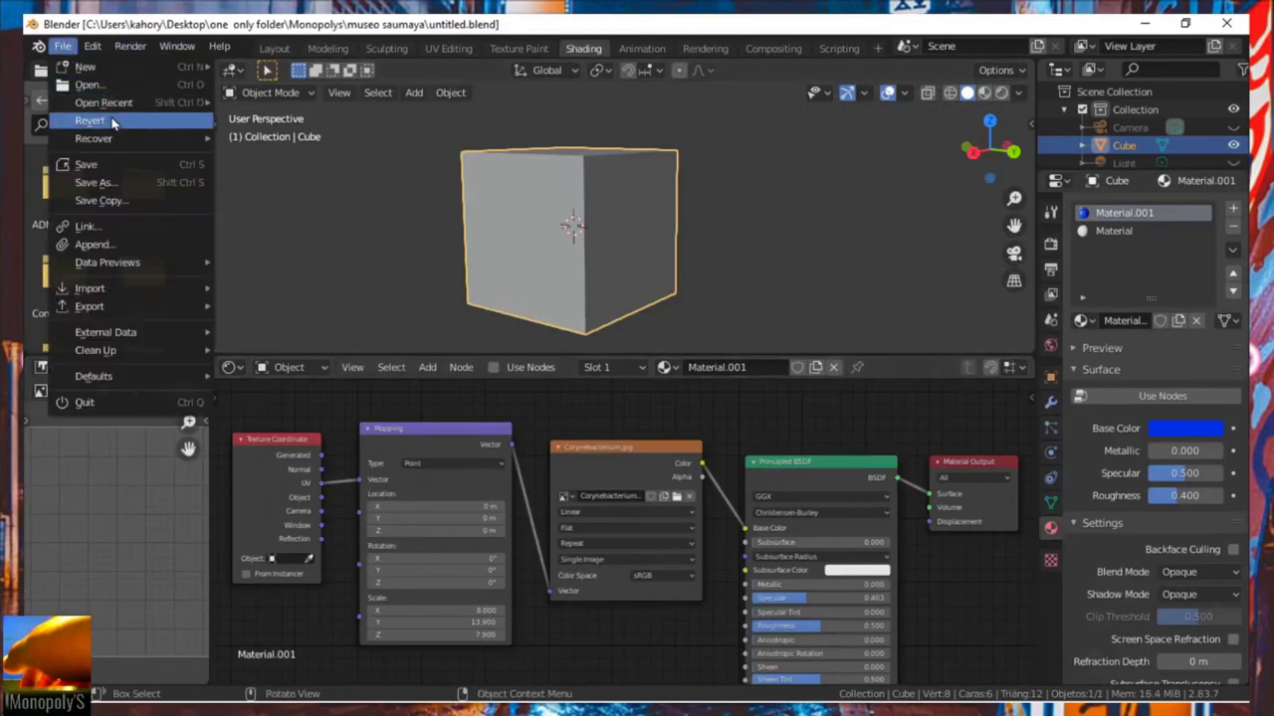
{"action": "mouse_move", "coordinate": [103, 103]}
{"action": "left_click", "coordinate": [313, 121]}
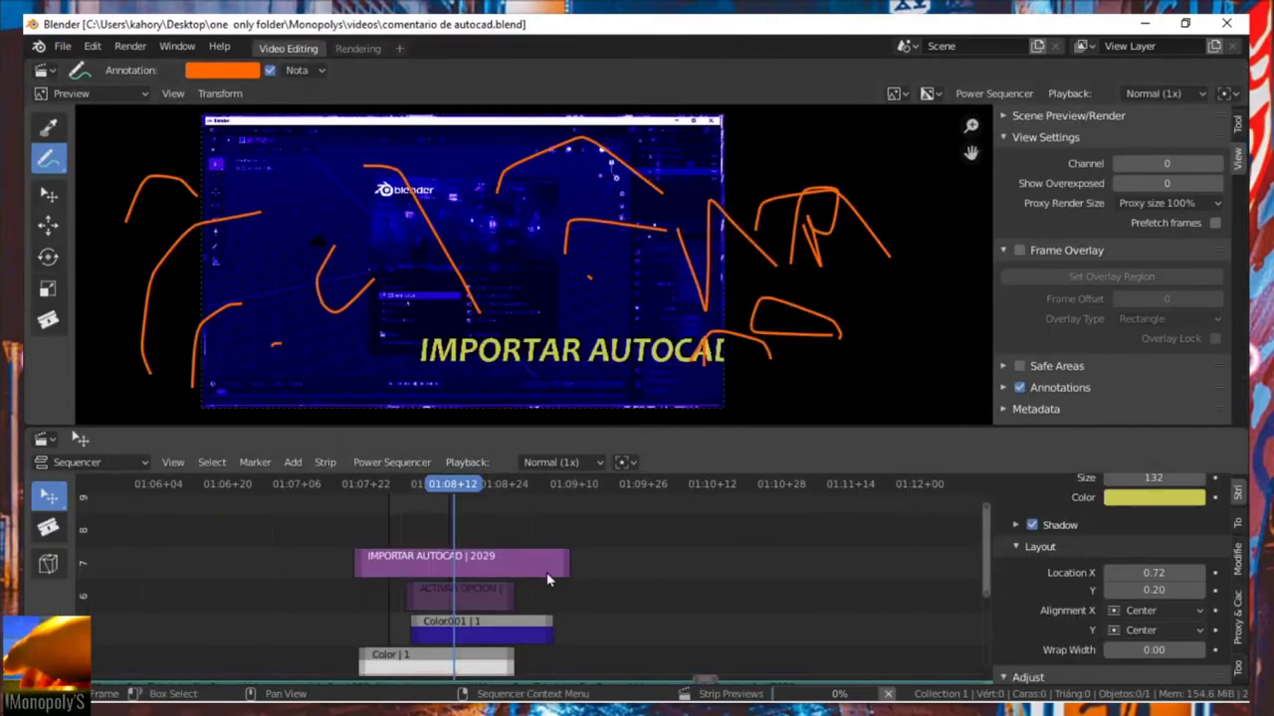
{"action": "left_click", "coordinate": [546, 572]}
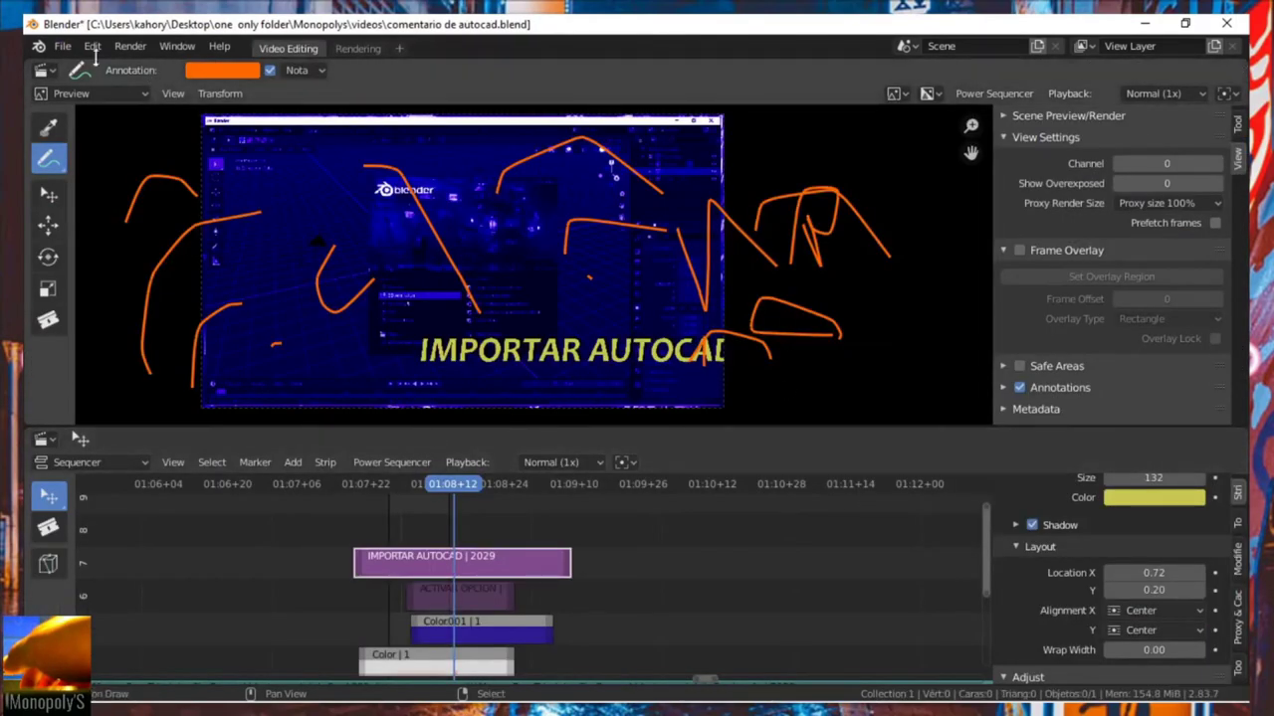
{"action": "left_click", "coordinate": [93, 47]}
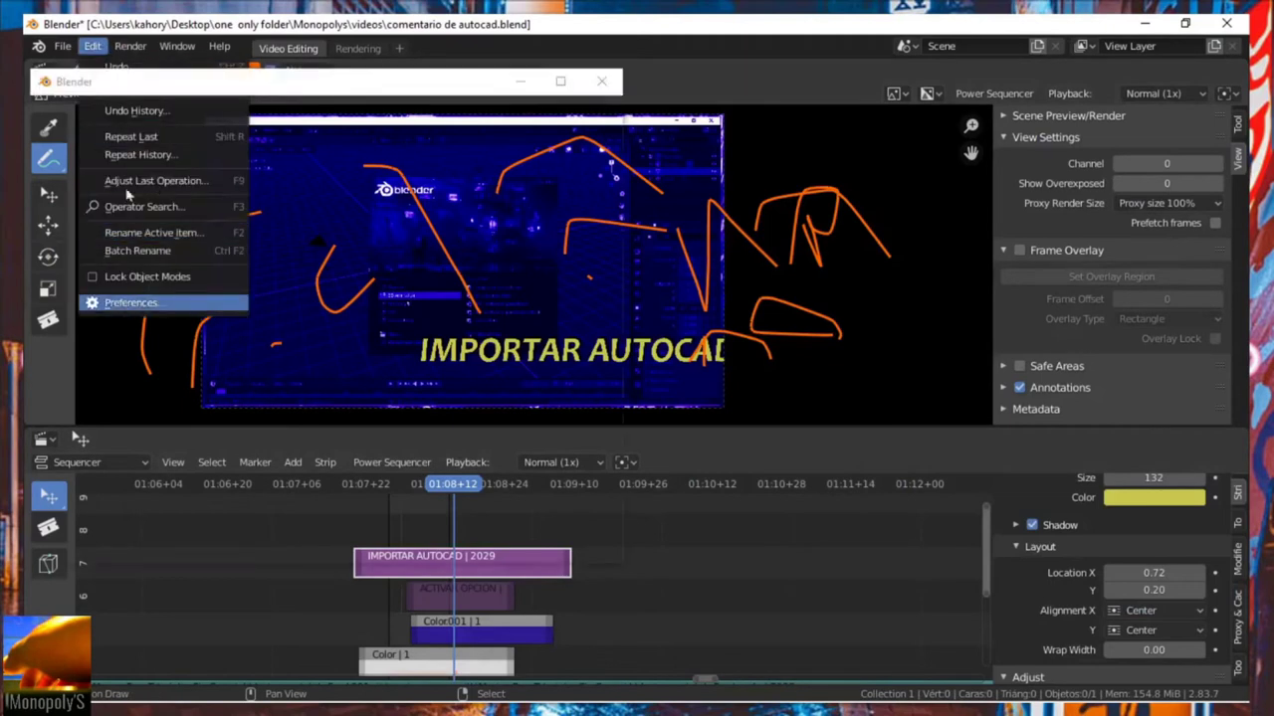
{"action": "left_click", "coordinate": [128, 304]}
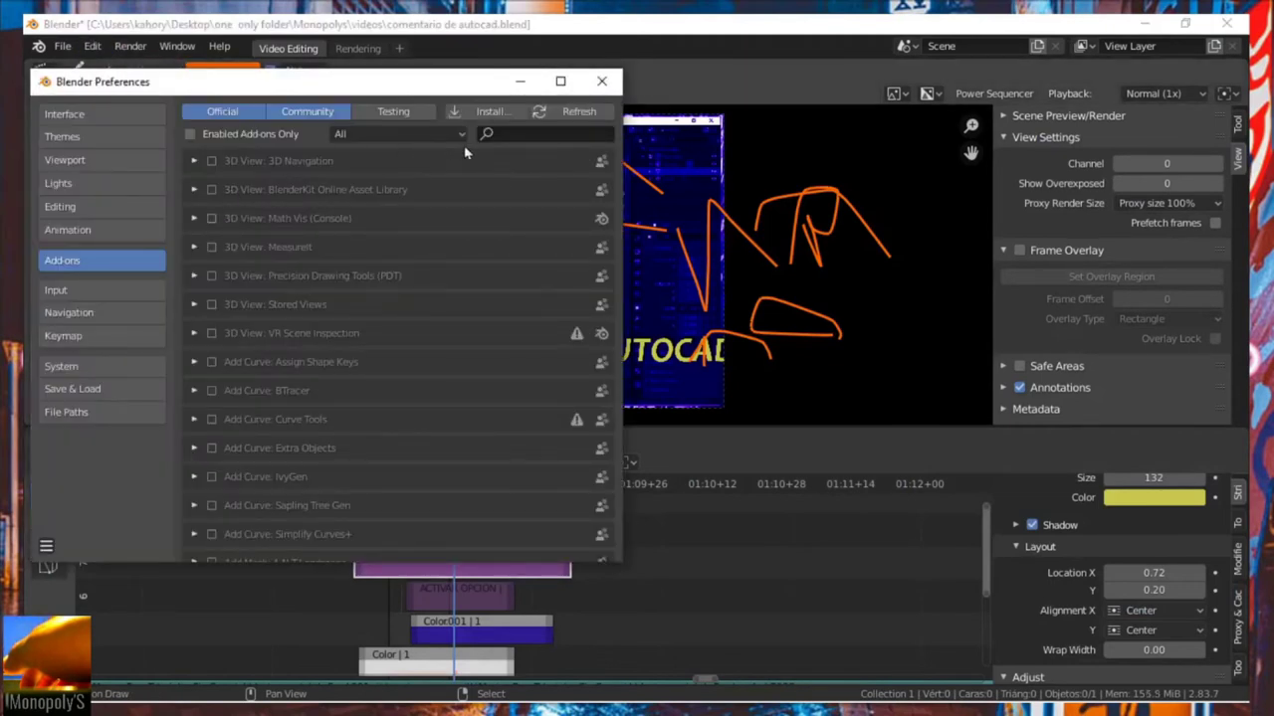
{"action": "left_click", "coordinate": [532, 136]}
{"action": "type", "text": "vse"}
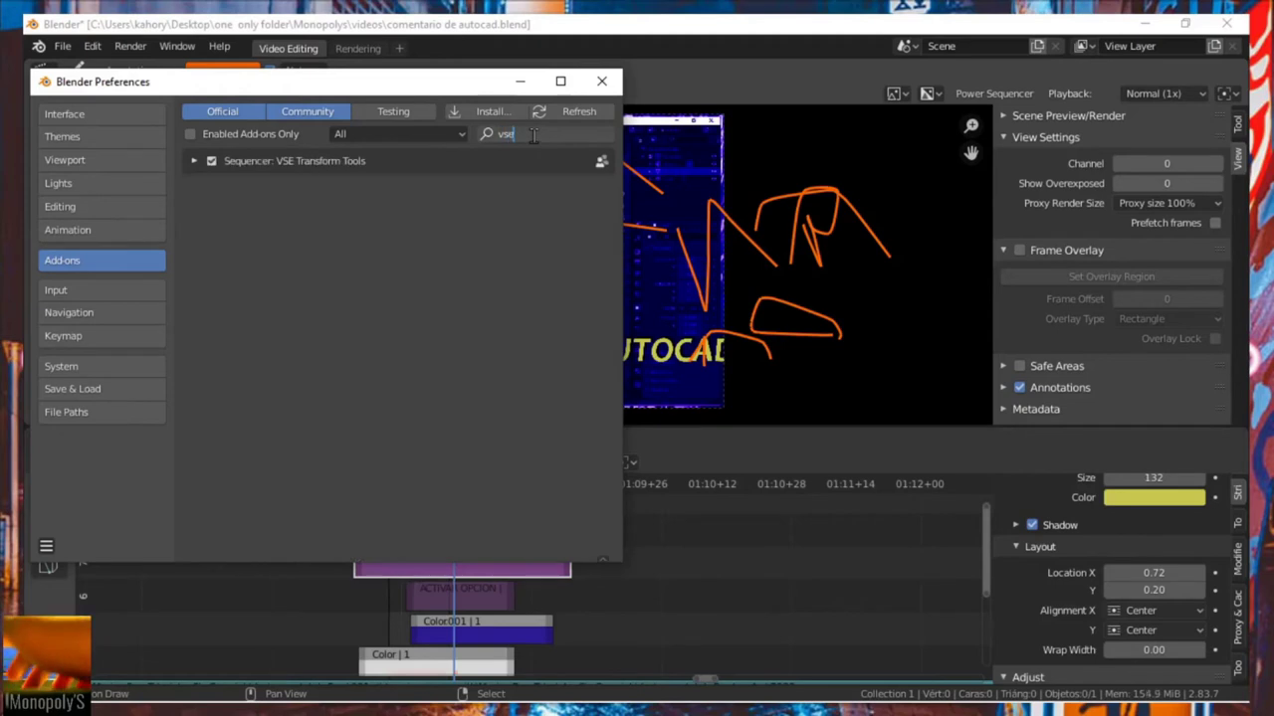
{"action": "left_click", "coordinate": [601, 80]}
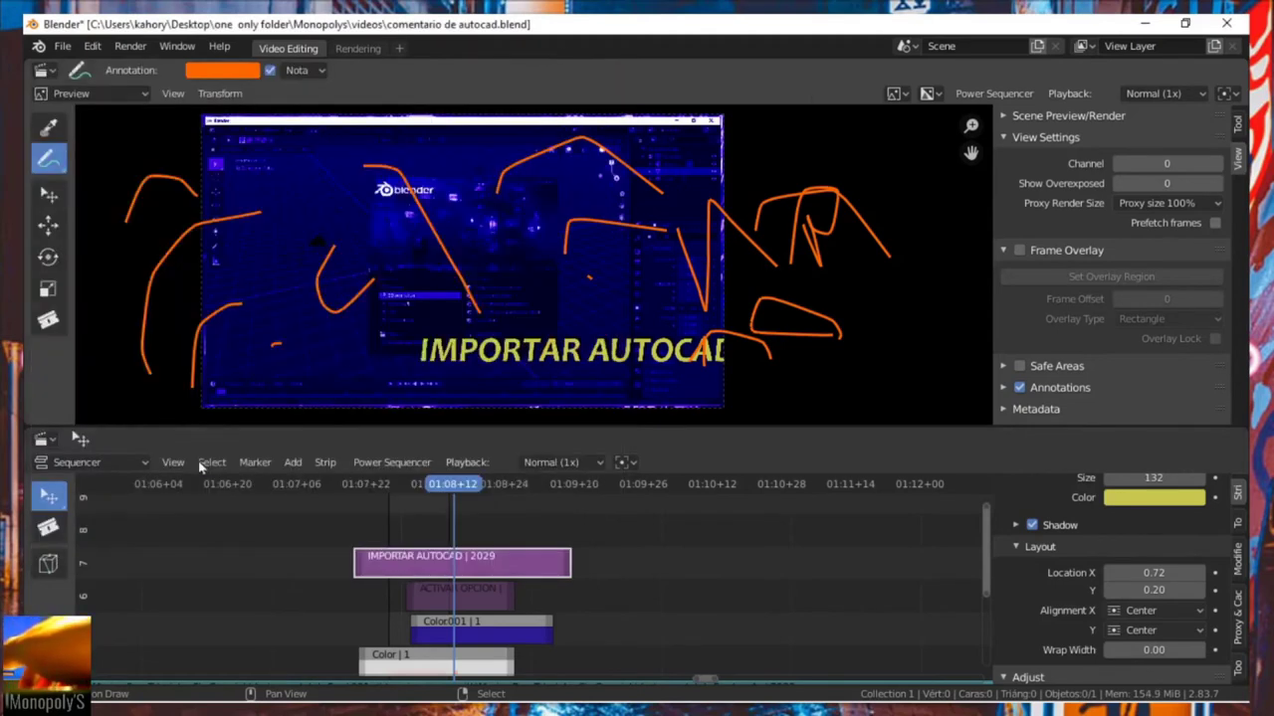
{"action": "left_click", "coordinate": [492, 597]}
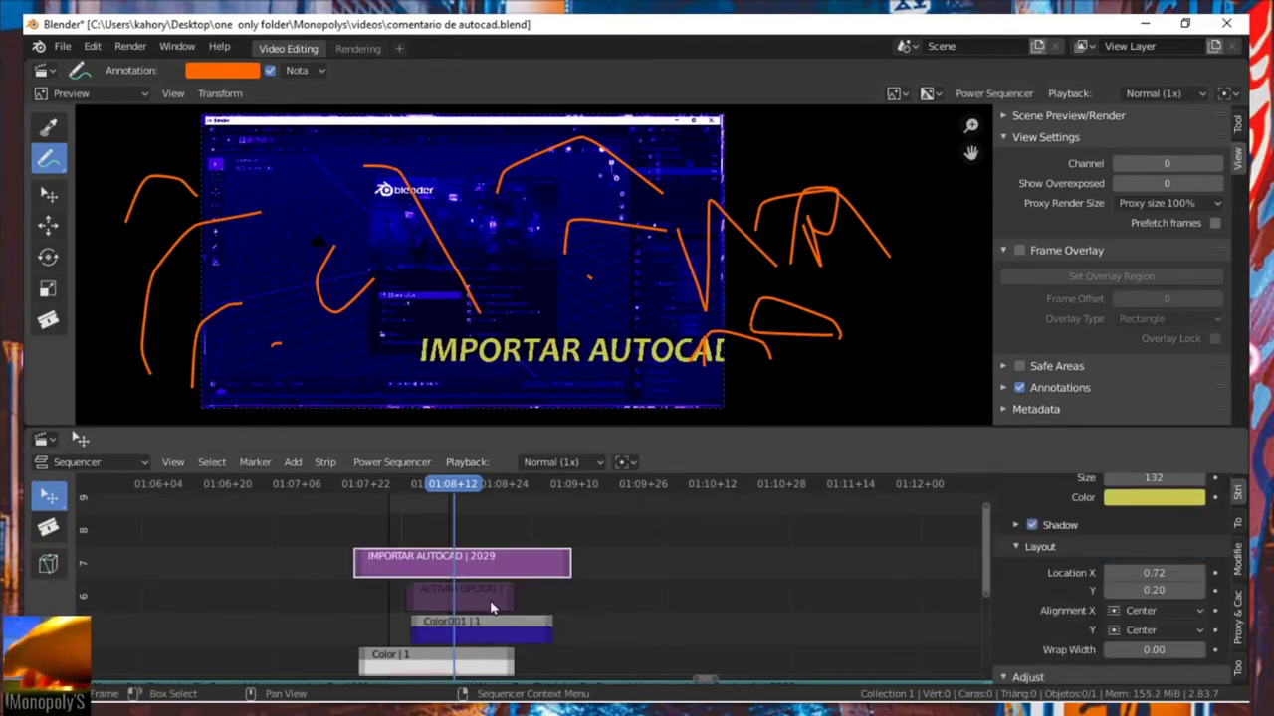
{"action": "left_click", "coordinate": [492, 601]}
{"action": "left_click", "coordinate": [494, 563]}
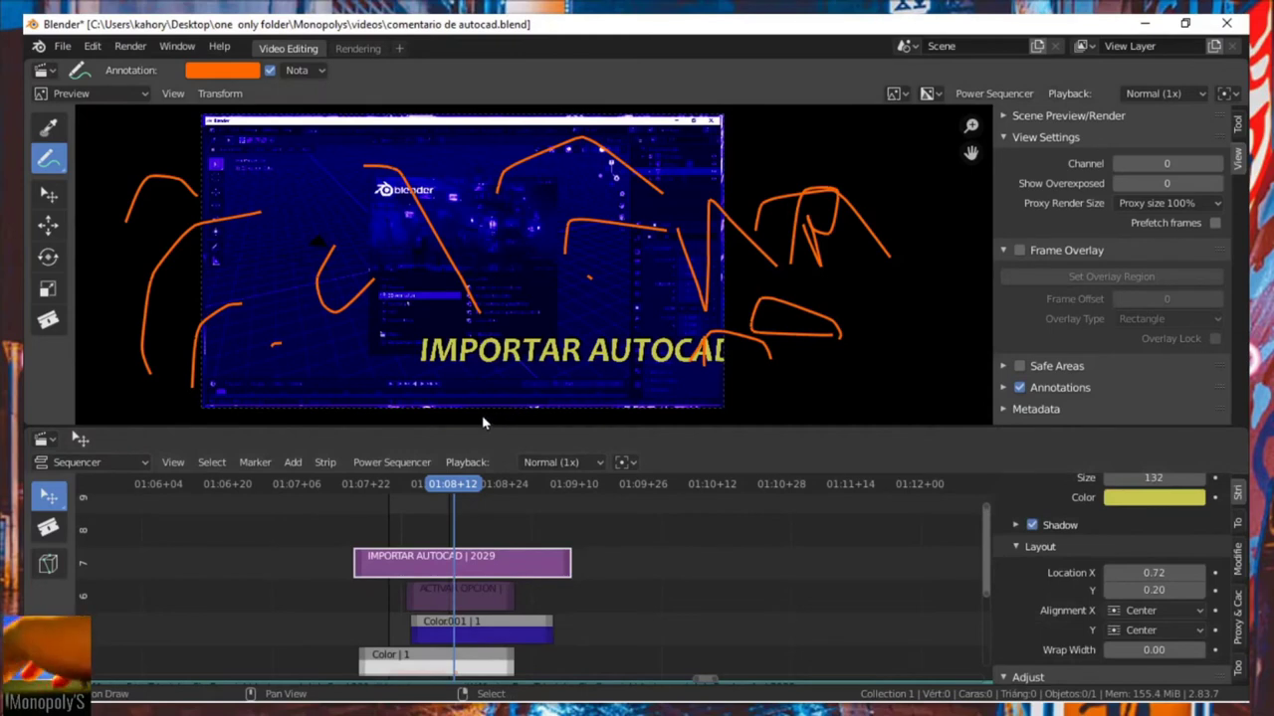
Add a transform strip to the IMPORTAR AUTOCAD text, raise it to Y 16.24, then select Color001
{"action": "key", "text": "shift+t"}
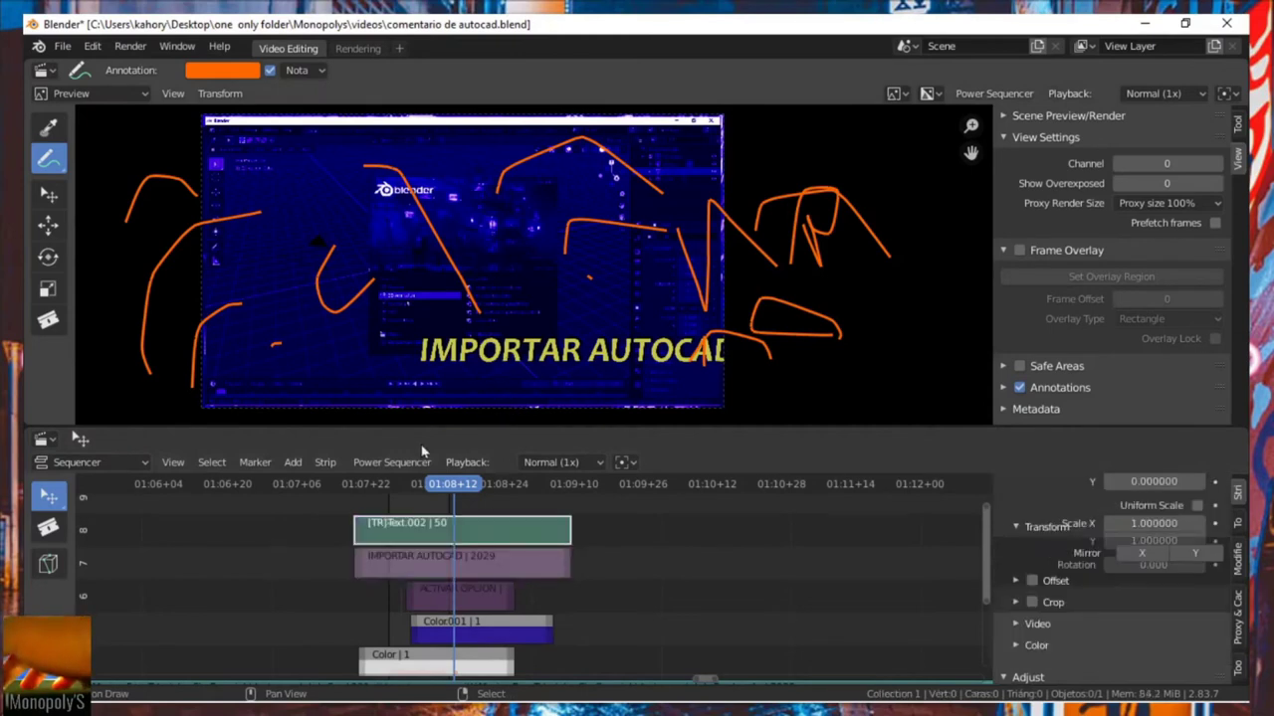
{"action": "key", "text": "g"}
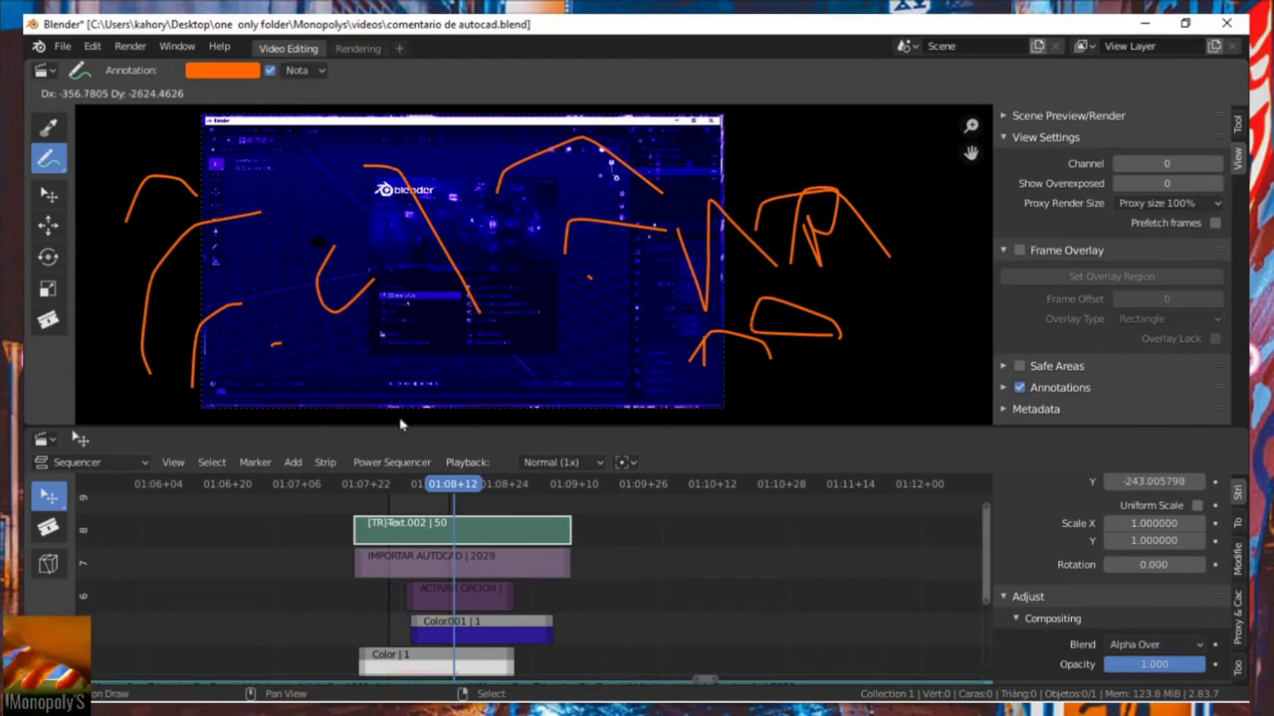
{"action": "key", "text": "Escape"}
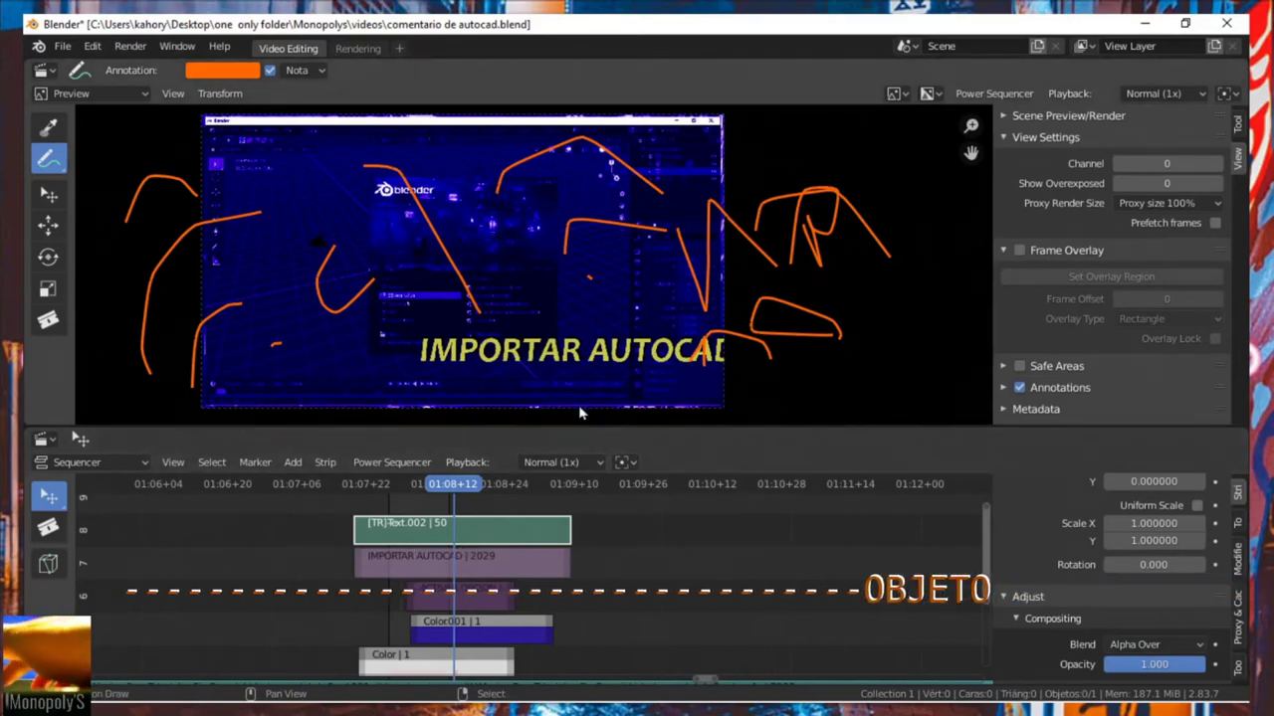
{"action": "key", "text": "g"}
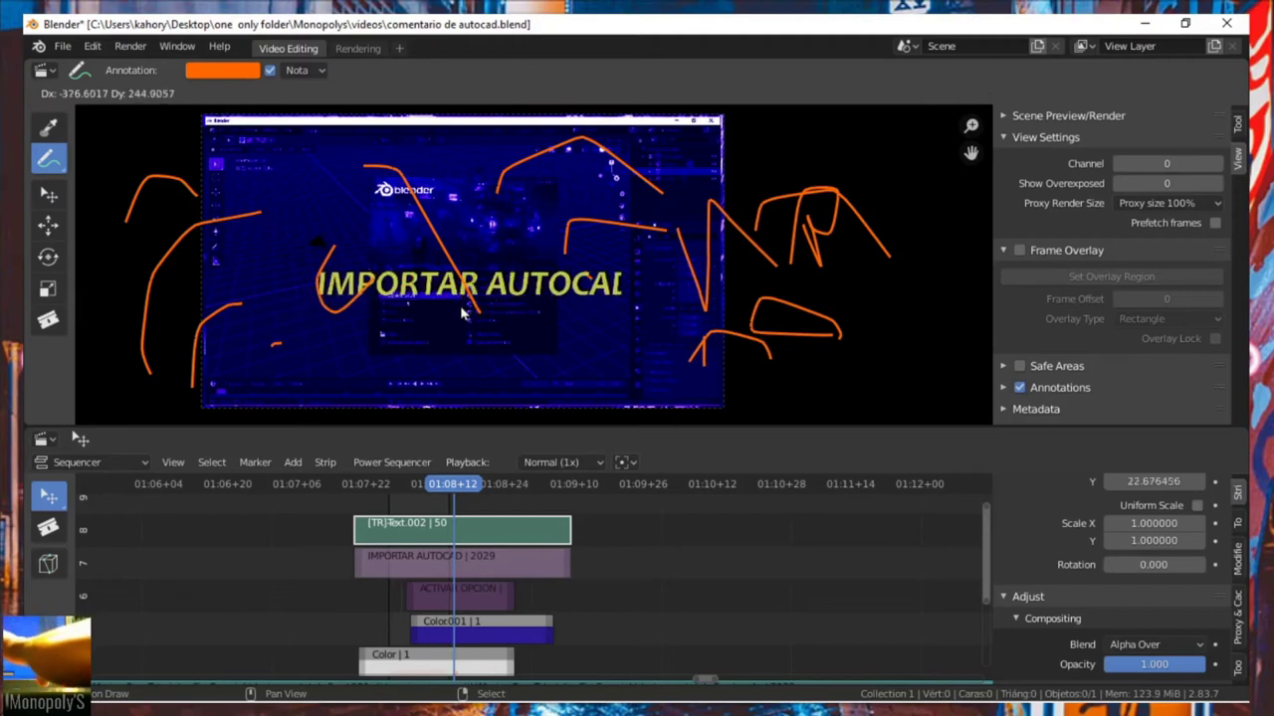
{"action": "left_click", "coordinate": [462, 313]}
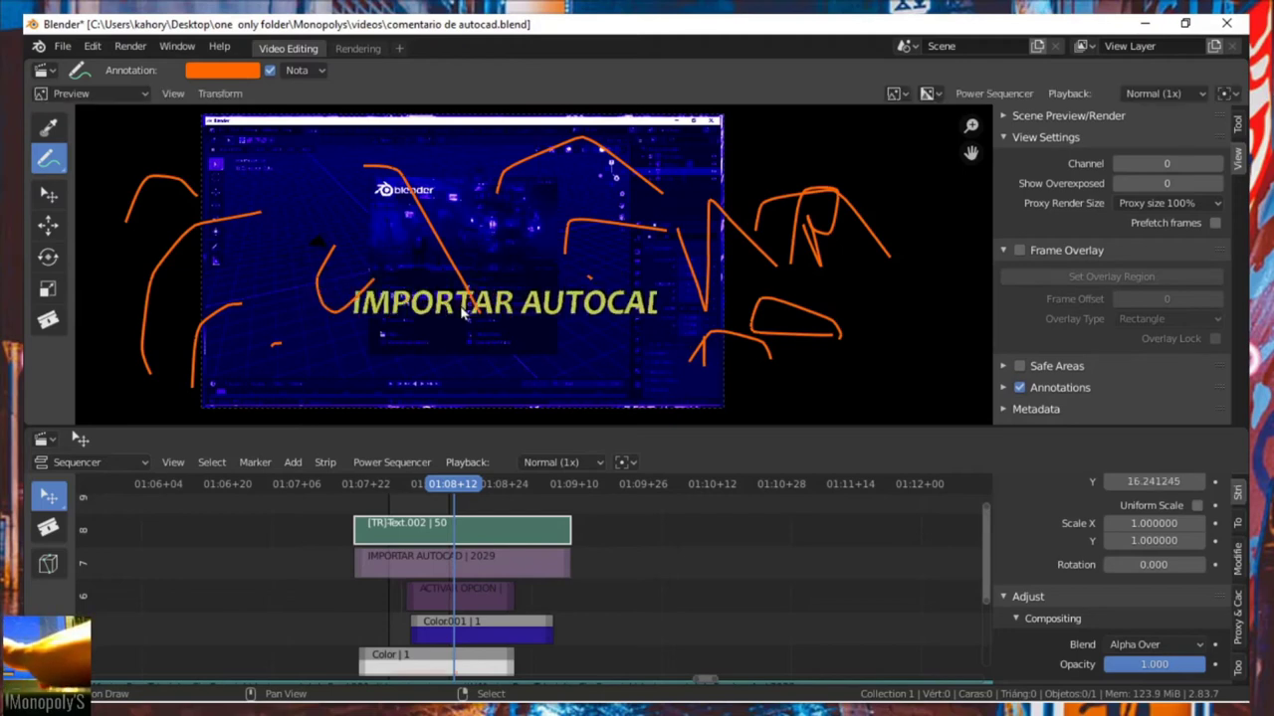
{"action": "left_click", "coordinate": [464, 639]}
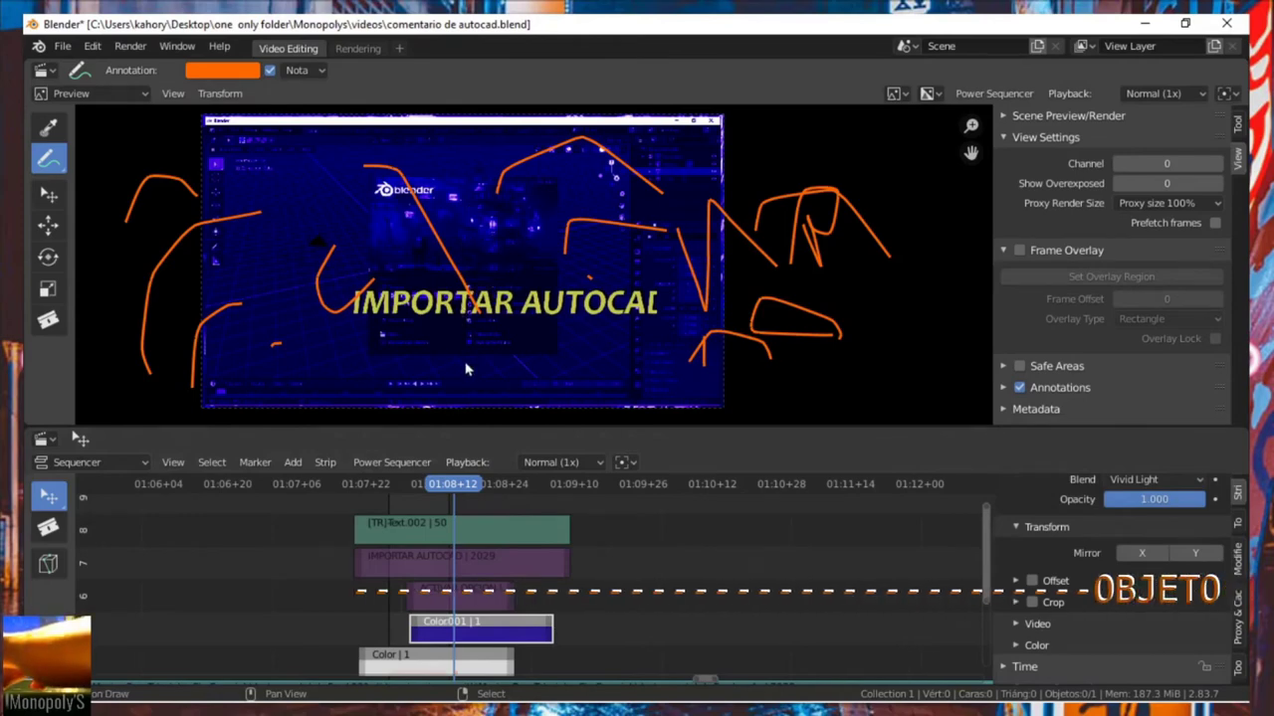
Add a transform strip to the blue Color001 strip, then minimize Blender to the desktop
{"action": "key", "text": "shift+d"}
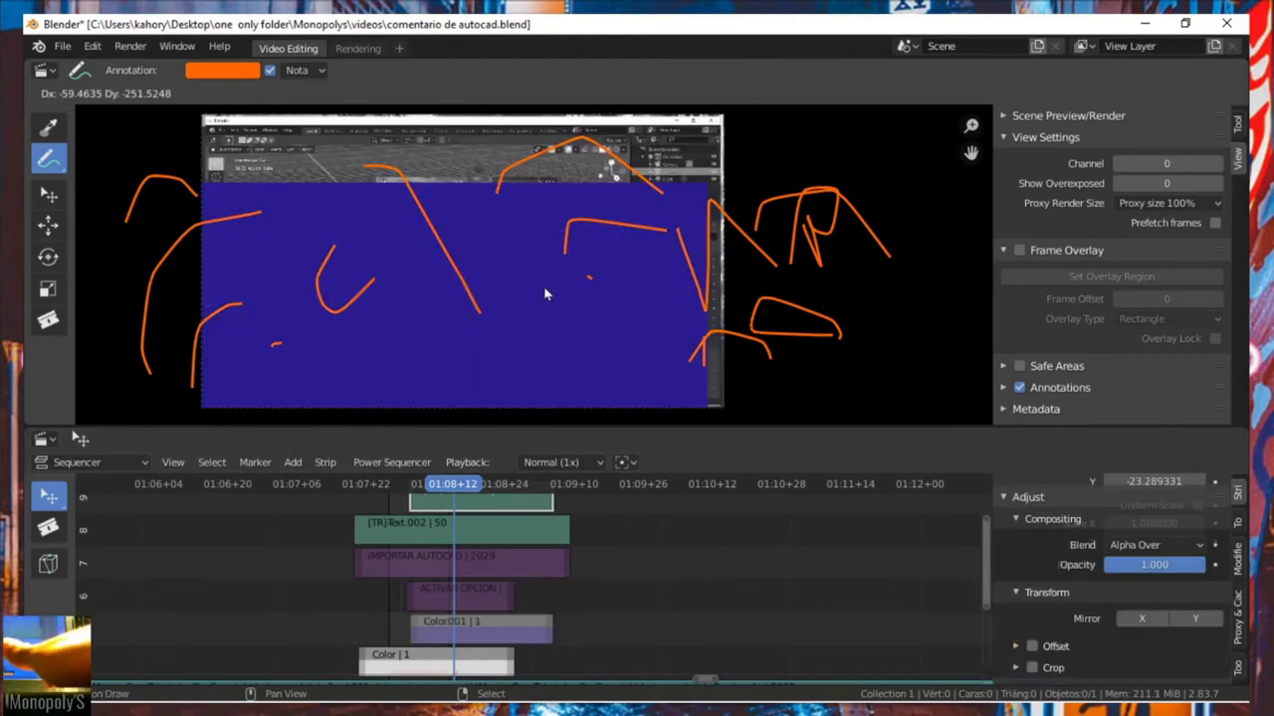
{"action": "key", "text": "Escape"}
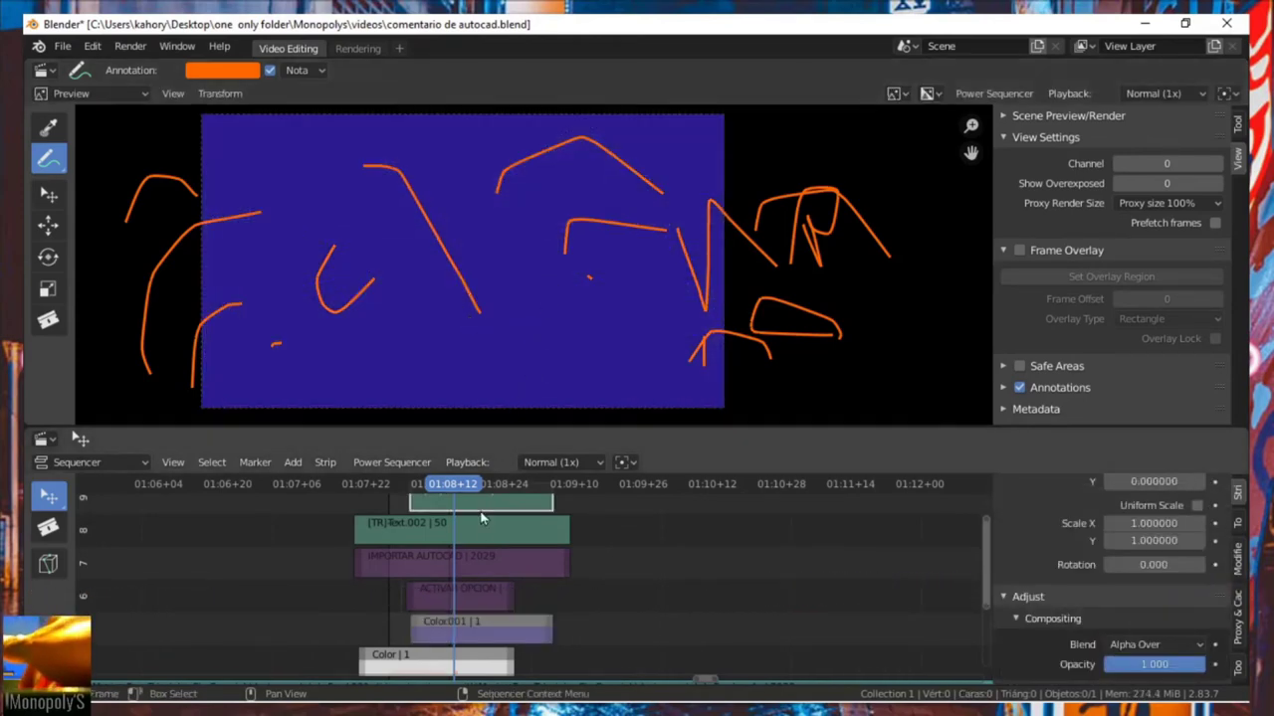
{"action": "scroll", "coordinate": [577, 567], "scroll_direction": "up", "scroll_amount": 1, "text": "shift"}
{"action": "scroll", "coordinate": [487, 602], "scroll_direction": "up", "scroll_amount": 1, "text": "shift"}
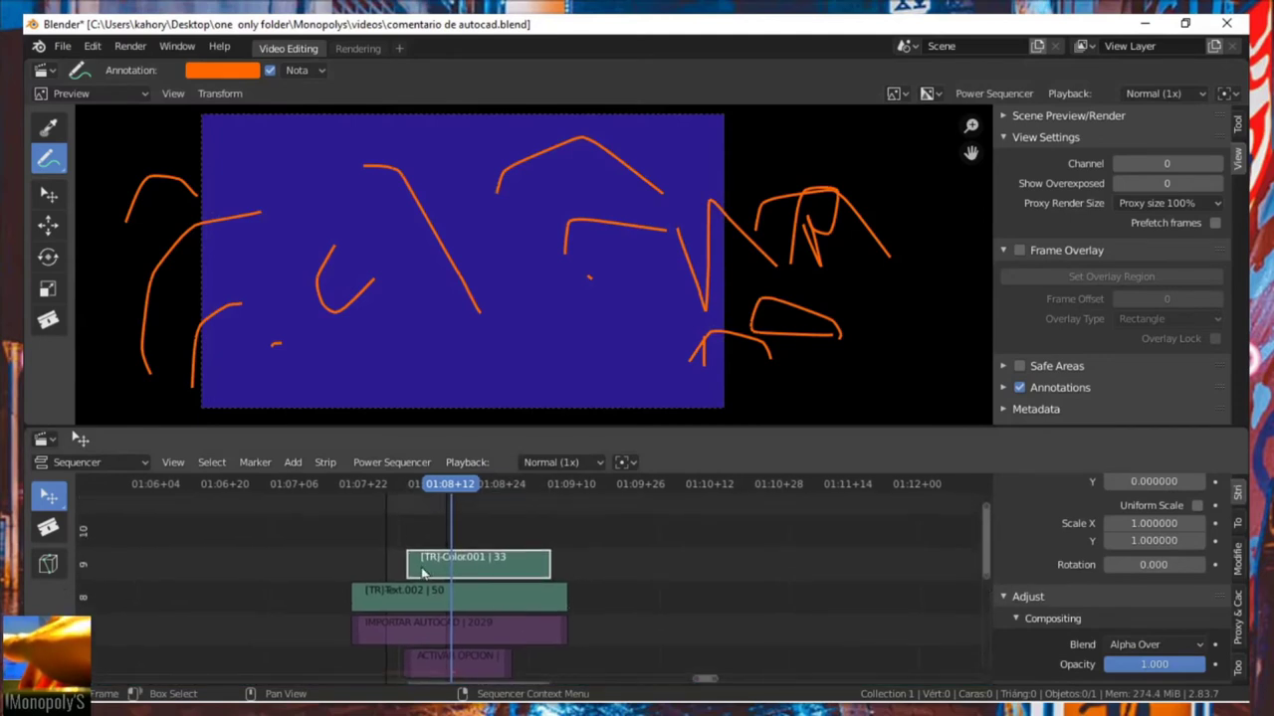
{"action": "scroll", "coordinate": [508, 617], "scroll_direction": "down", "scroll_amount": 1, "text": "shift"}
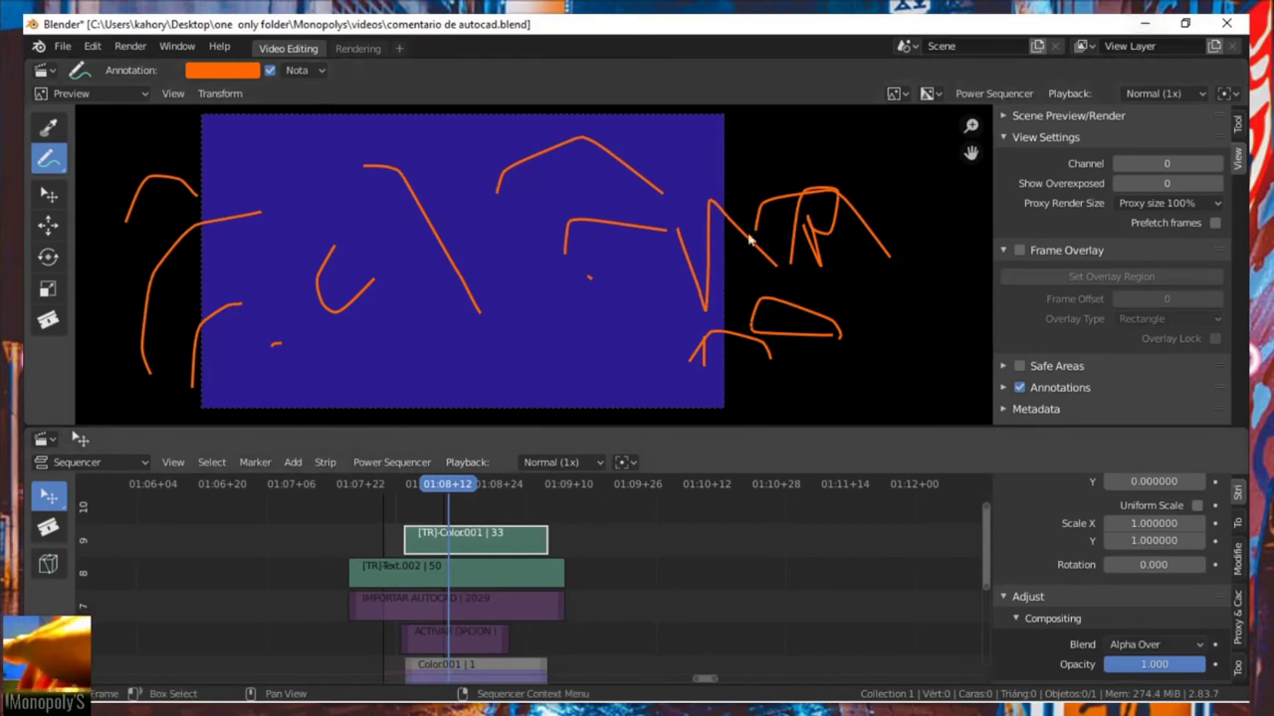
{"action": "left_click", "coordinate": [1144, 22]}
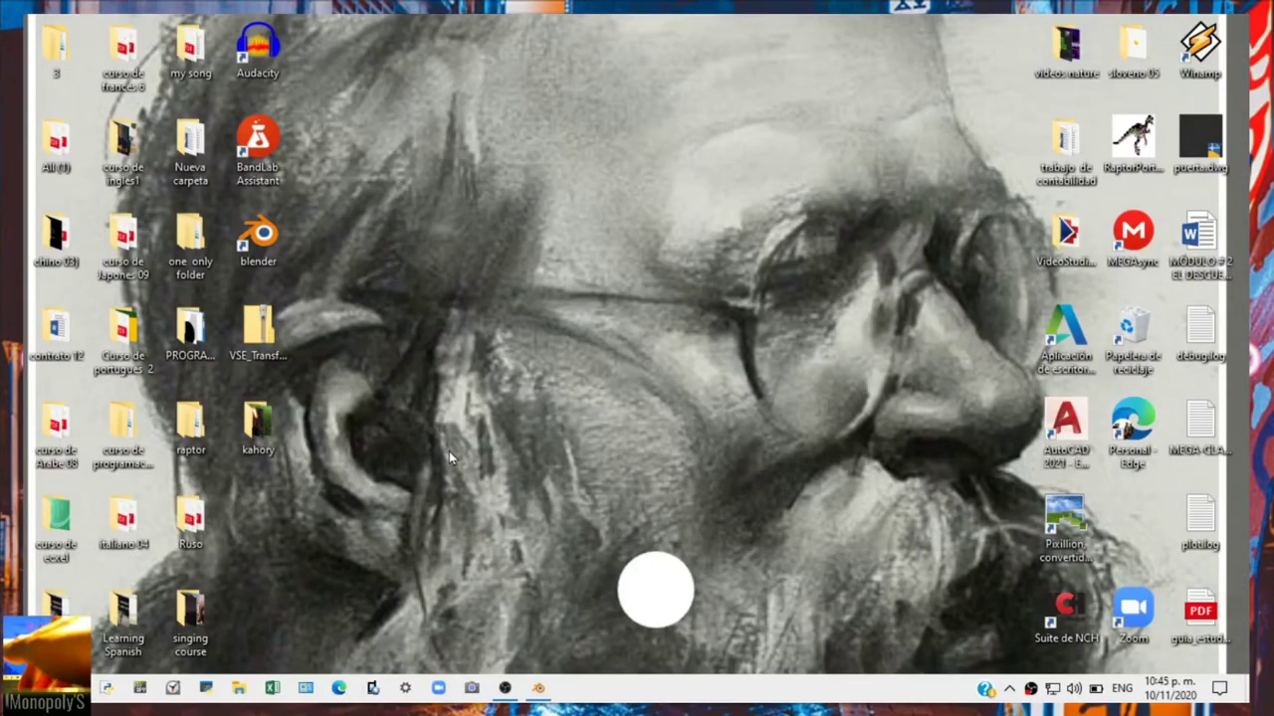
Open the puertadiva desktop item to bring up the VSE_Transform_Tools releases page in Edge
{"action": "double_click", "coordinate": [1176, 139]}
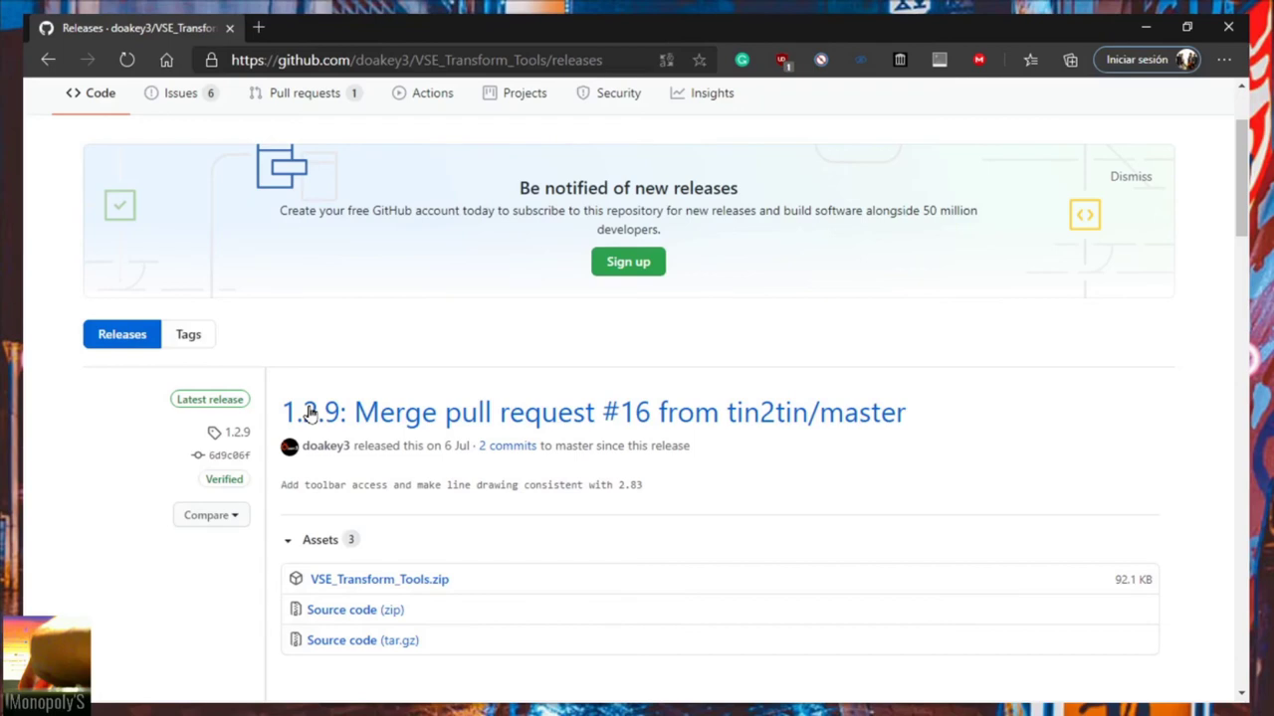
Return to the VSE_Transform_Tools README and read through the Scale, Select and Set Cursor 2D tables
{"action": "key", "text": "alt+Left"}
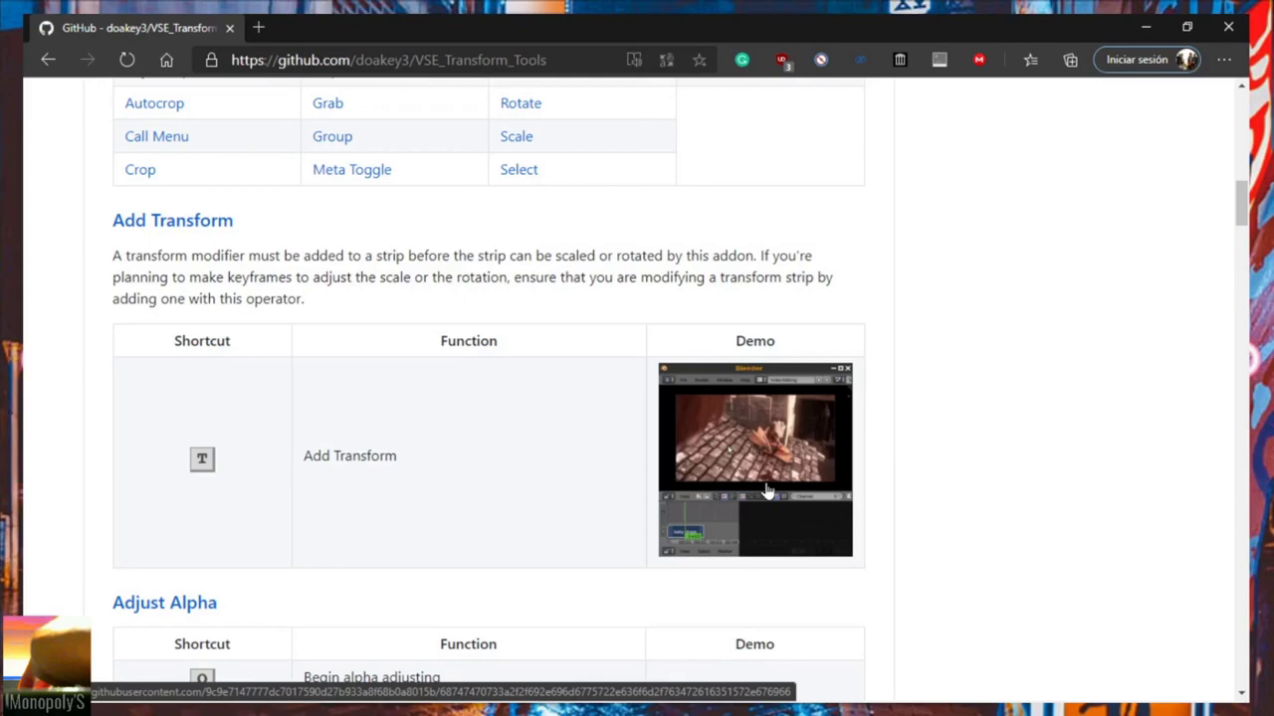
{"action": "scroll", "coordinate": [767, 491], "scroll_direction": "down", "scroll_amount": 10}
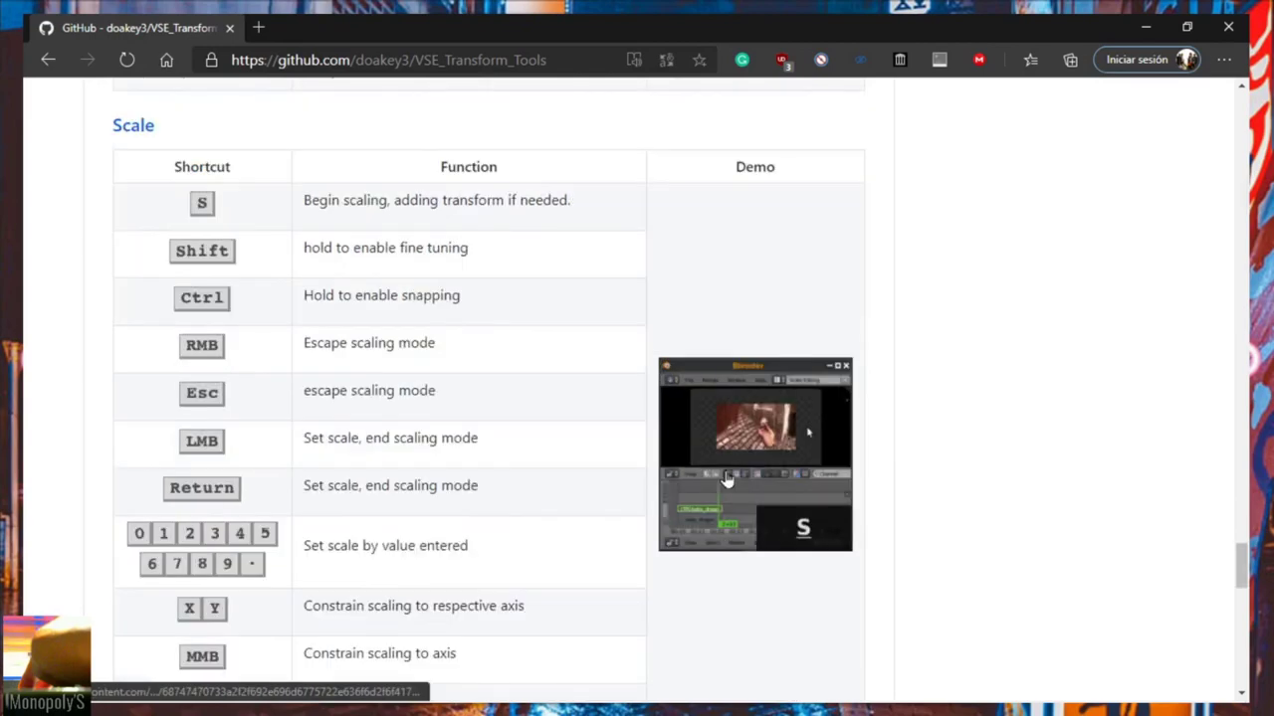
{"action": "scroll", "coordinate": [741, 474], "scroll_direction": "down", "scroll_amount": 5}
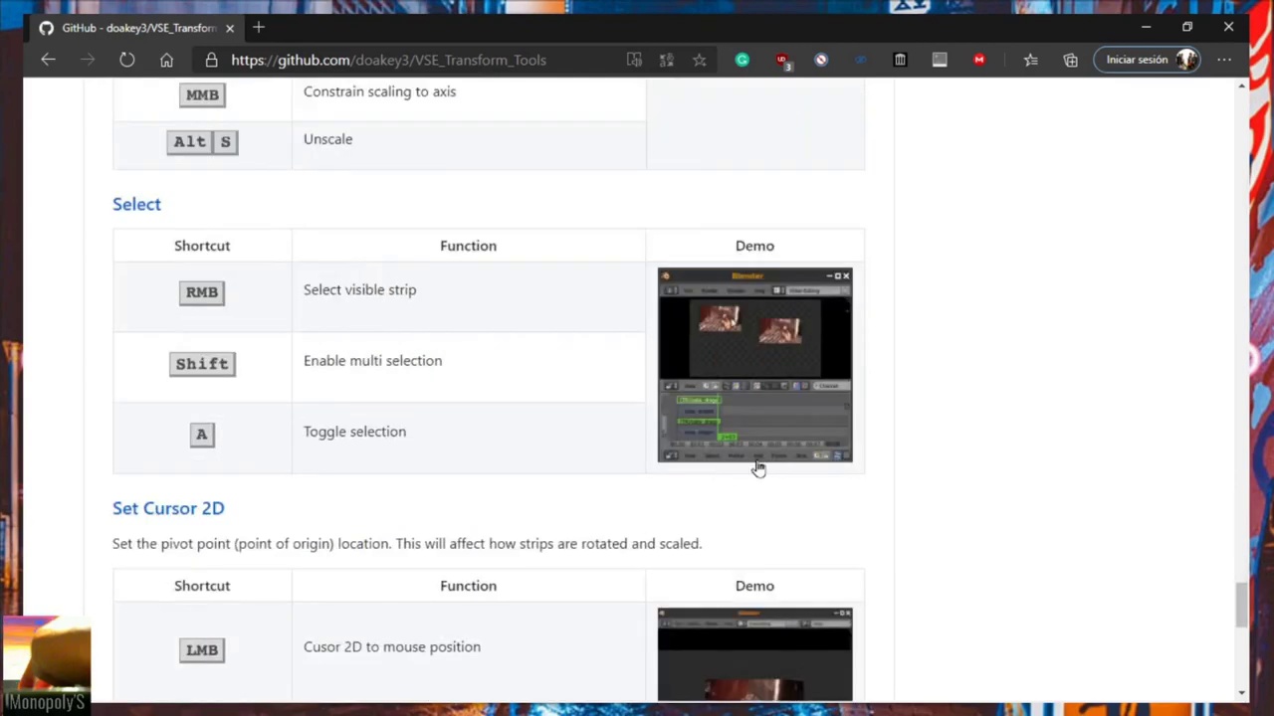
{"action": "scroll", "coordinate": [794, 242], "scroll_direction": "down", "scroll_amount": 2}
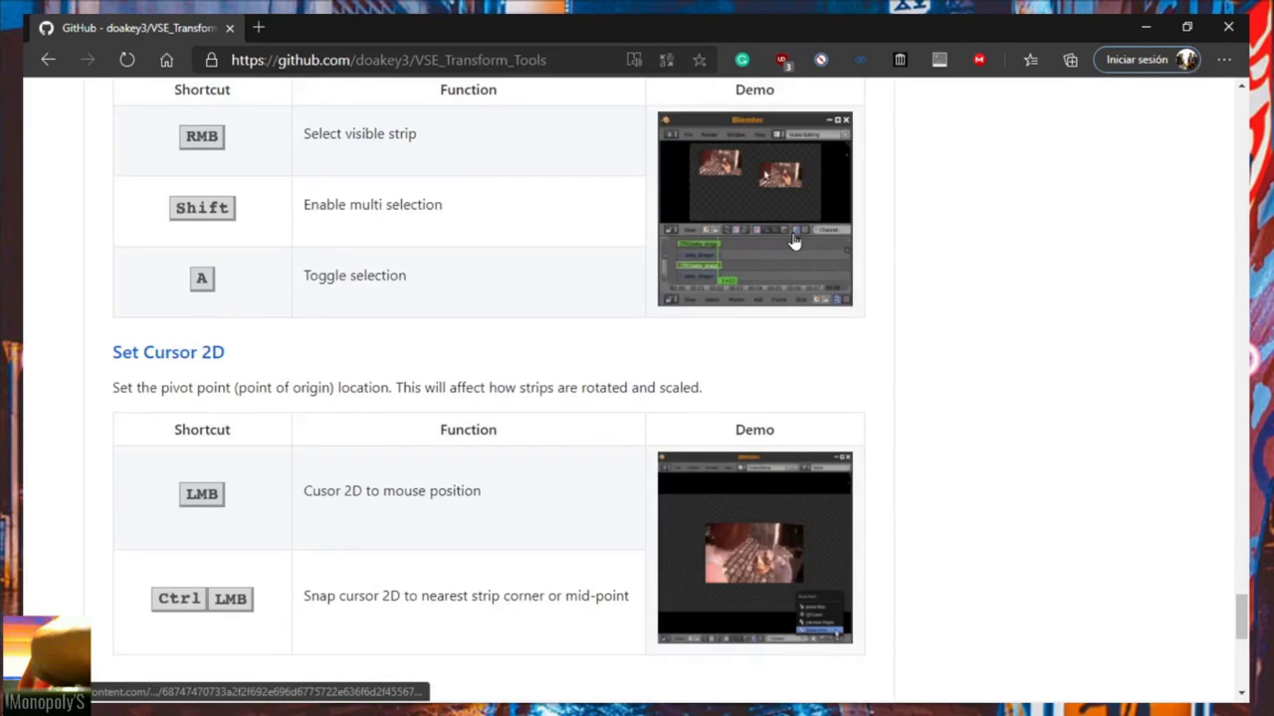